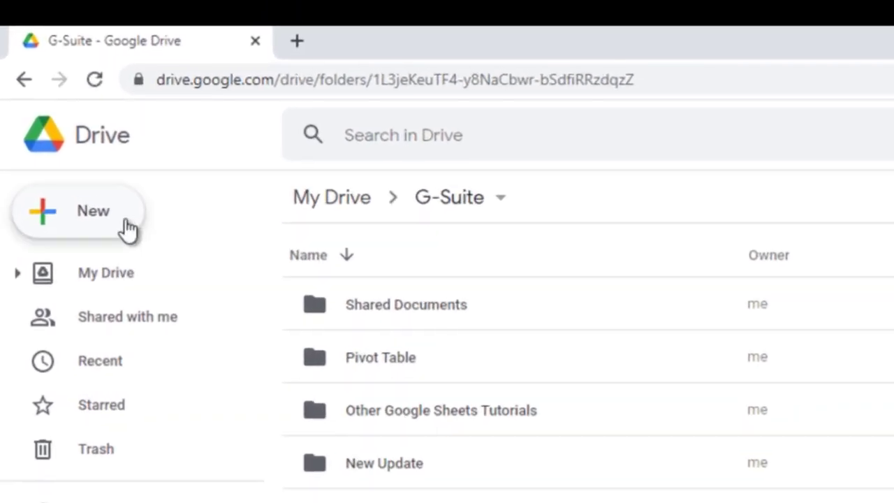
# Create a blank Google Form from the Drive New menu in the G-Suite folder.
pyautogui.click(126, 229)
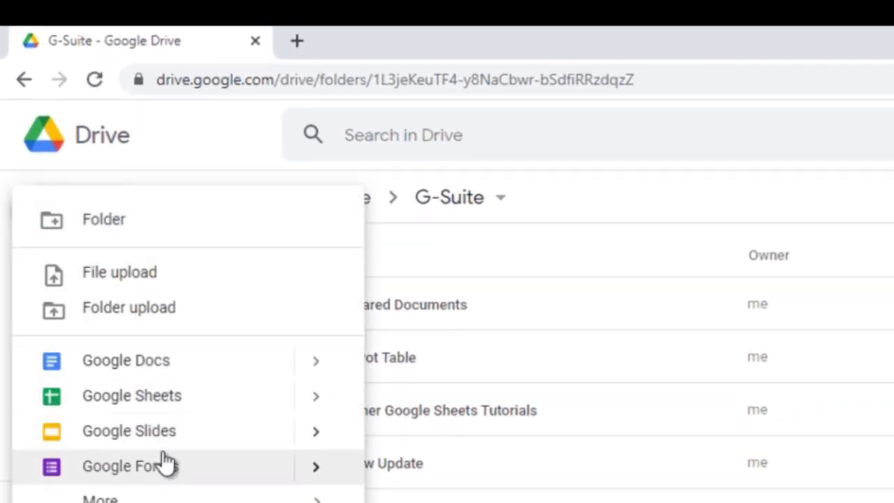
pyautogui.click(194, 473)
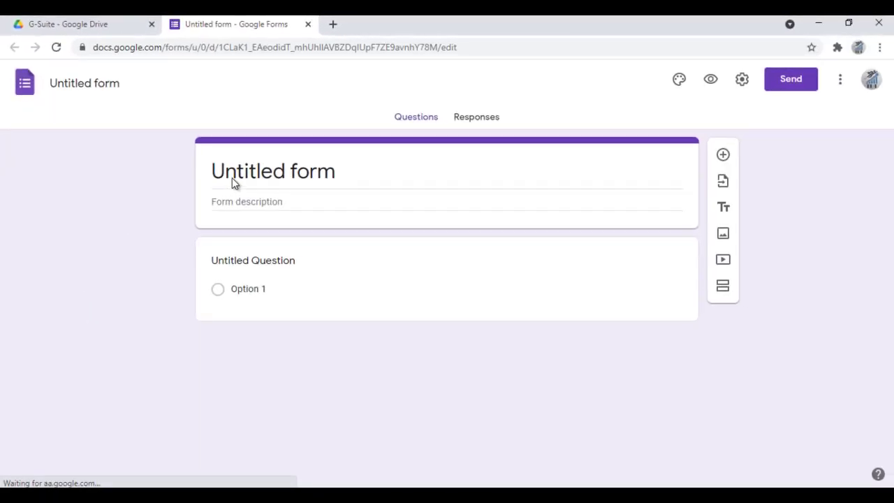
# Title the form and its document name 'Visitors Attendance'.
pyautogui.click(264, 169)
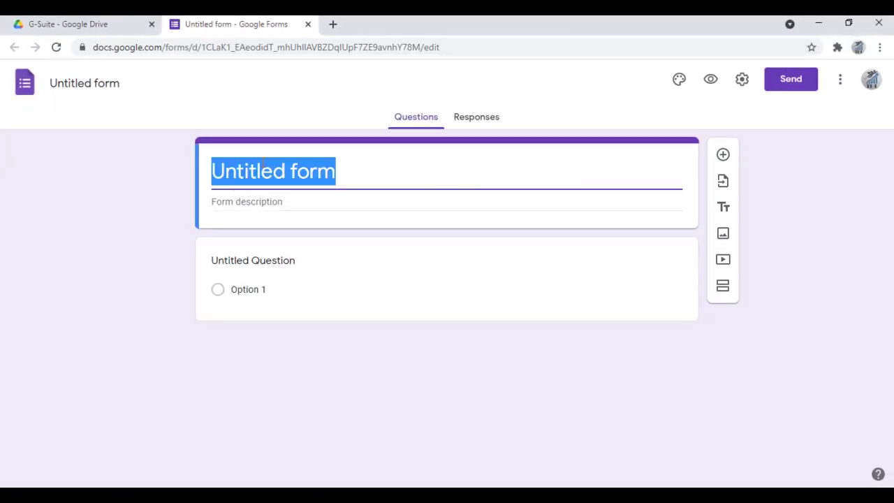
pyautogui.write('Visitors')
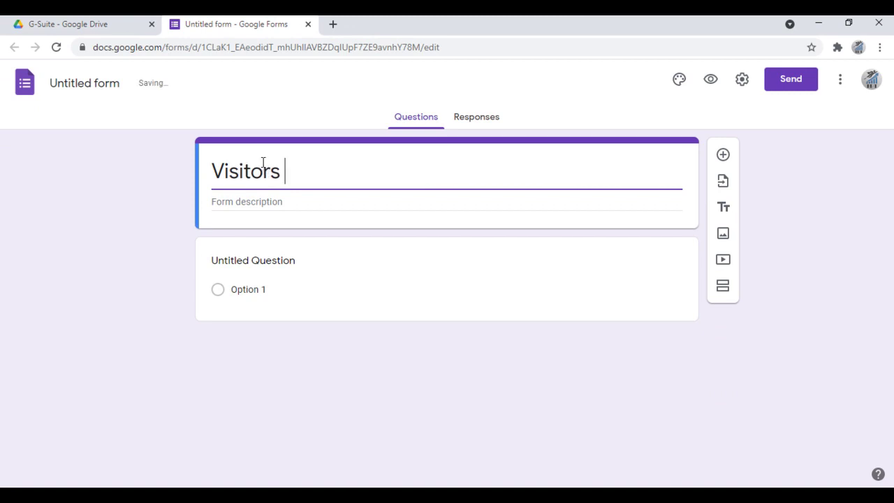
pyautogui.write(' Attendance')
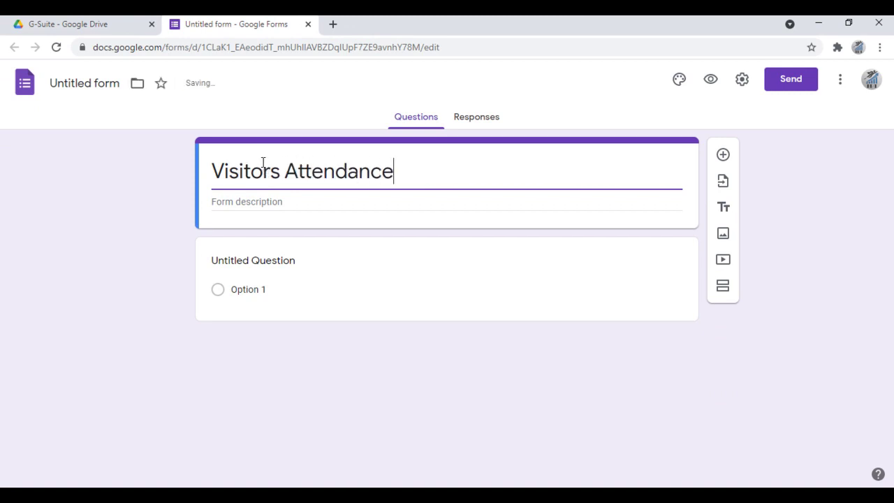
pyautogui.click(155, 170)
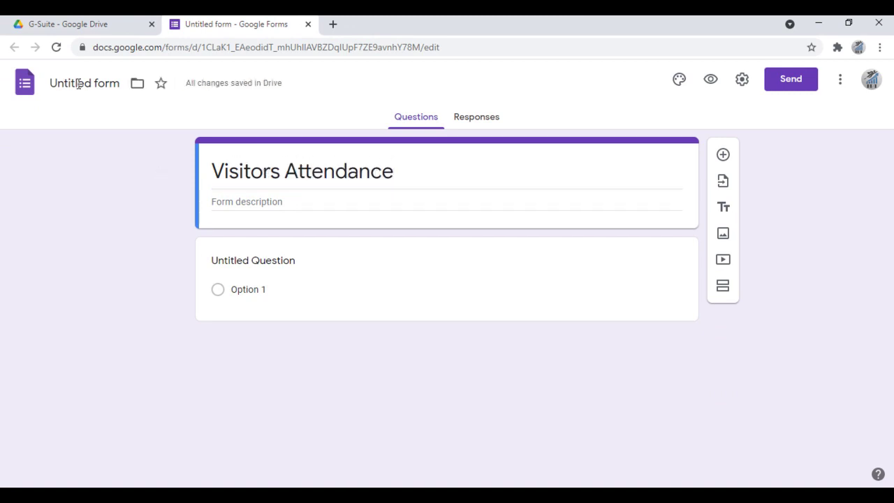
pyautogui.click(79, 83)
pyautogui.click(124, 166)
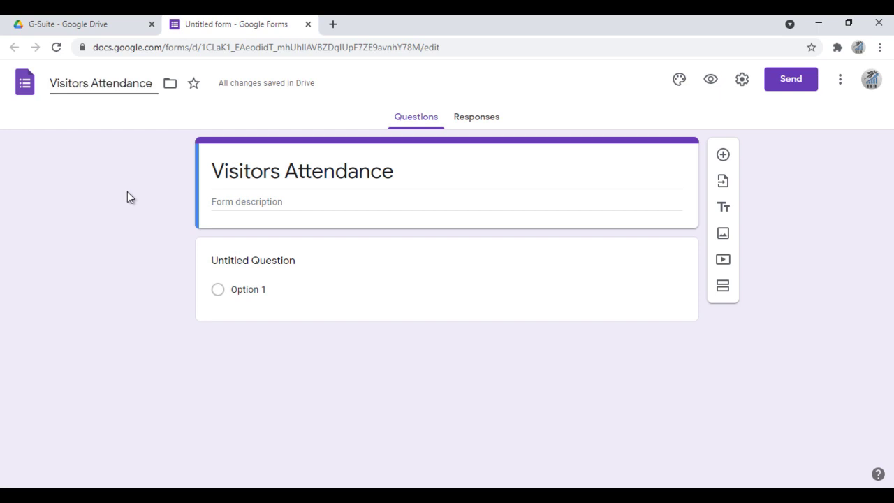
# Make the first question a 'Check In/OUT' dropdown with options IN and OUT.
pyautogui.click(239, 266)
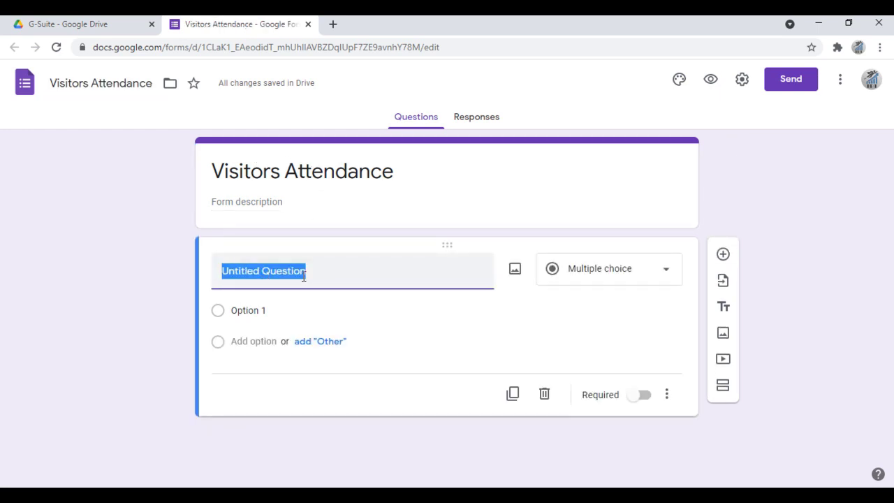
pyautogui.write('Ch')
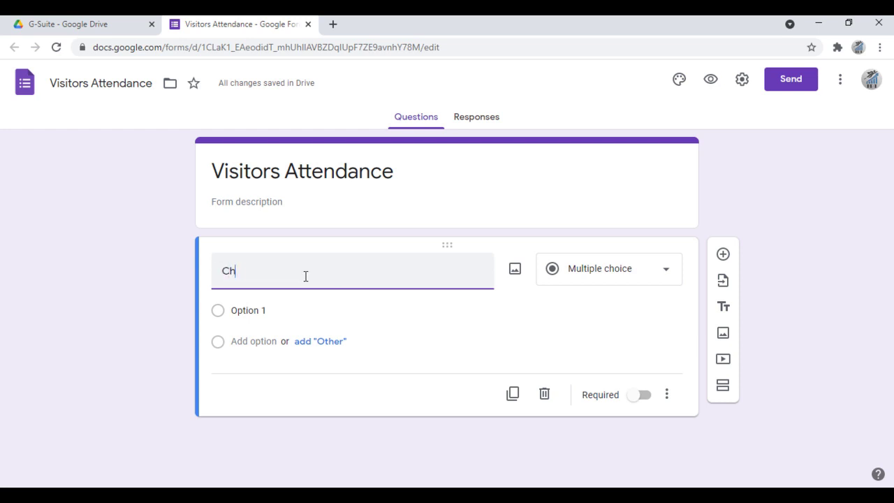
pyautogui.write('eck In/OUT')
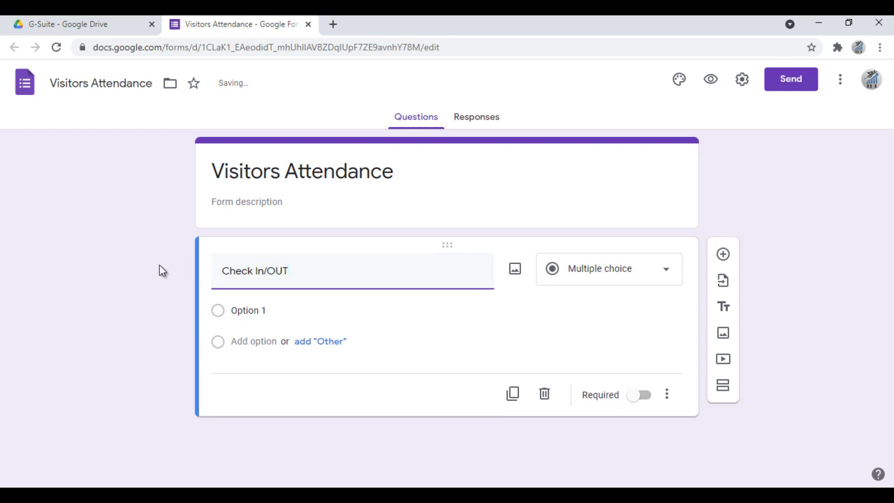
pyautogui.click(159, 265)
pyautogui.click(562, 272)
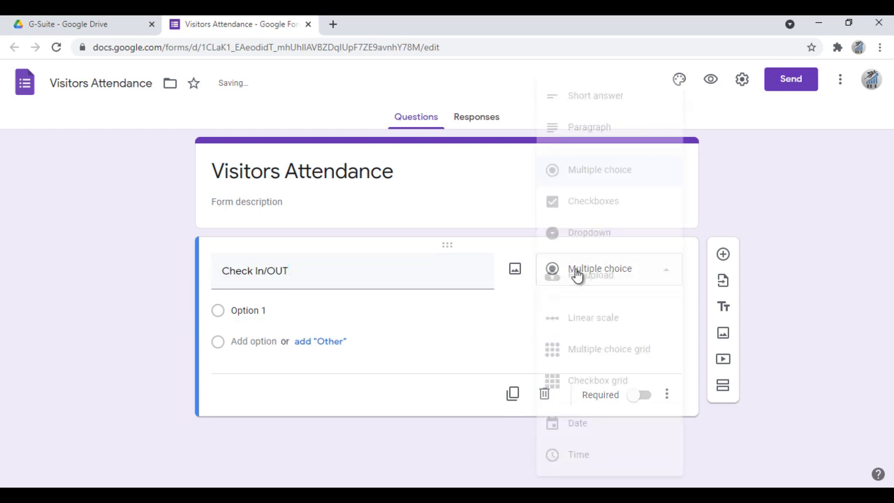
pyautogui.click(588, 231)
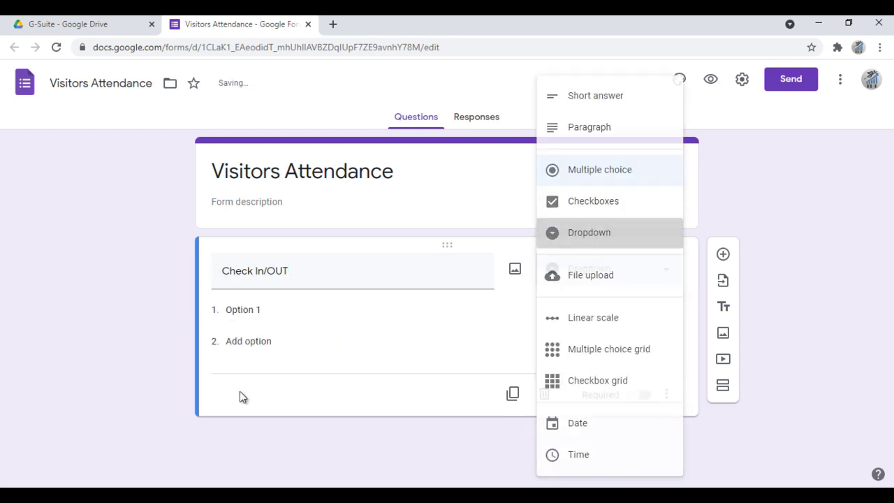
pyautogui.click(249, 318)
pyautogui.write('IN')
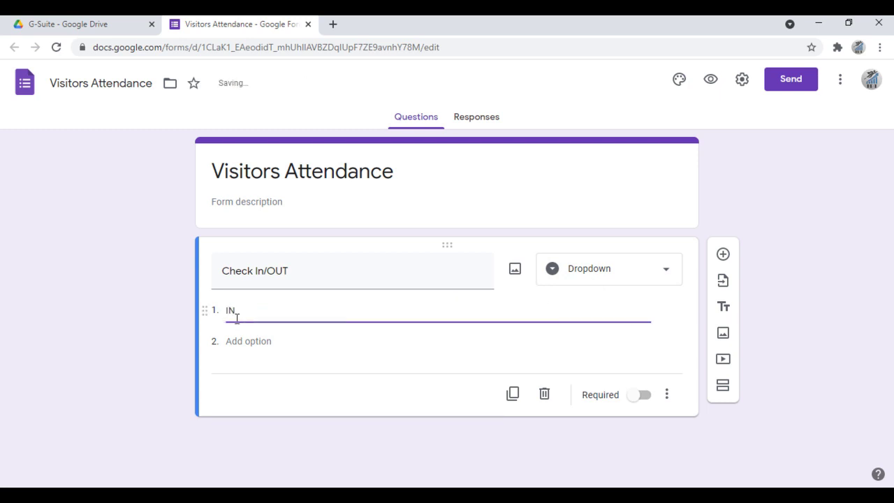
pyautogui.click(245, 342)
pyautogui.write('OUT')
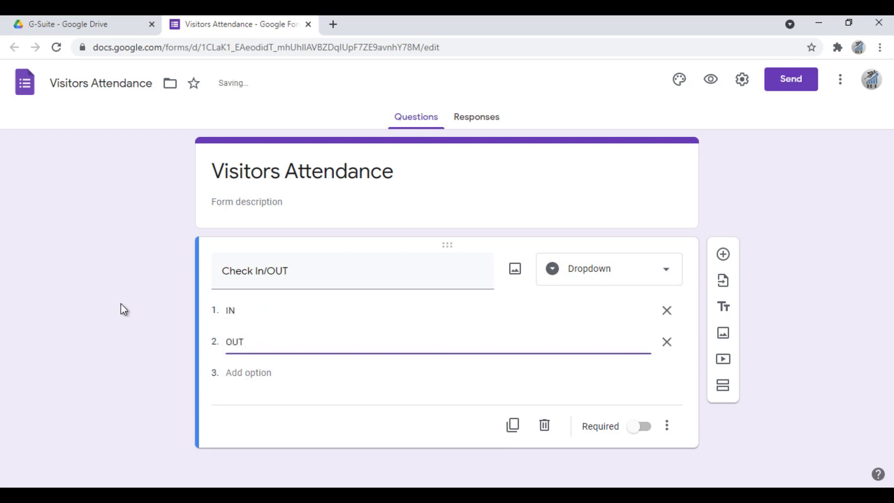
pyautogui.click(726, 253)
# Name the new question 'Your Name' and add a 'Contact Number' question below it.
pyautogui.write('Y')
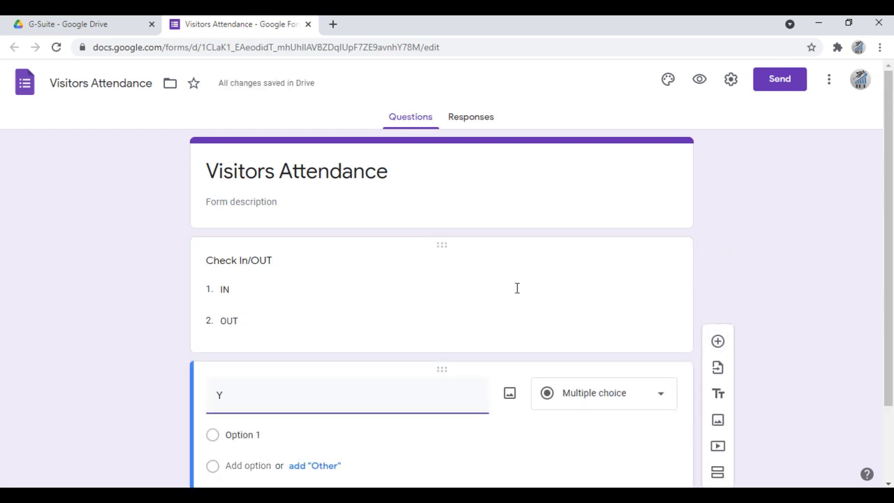
pyautogui.write('our Name')
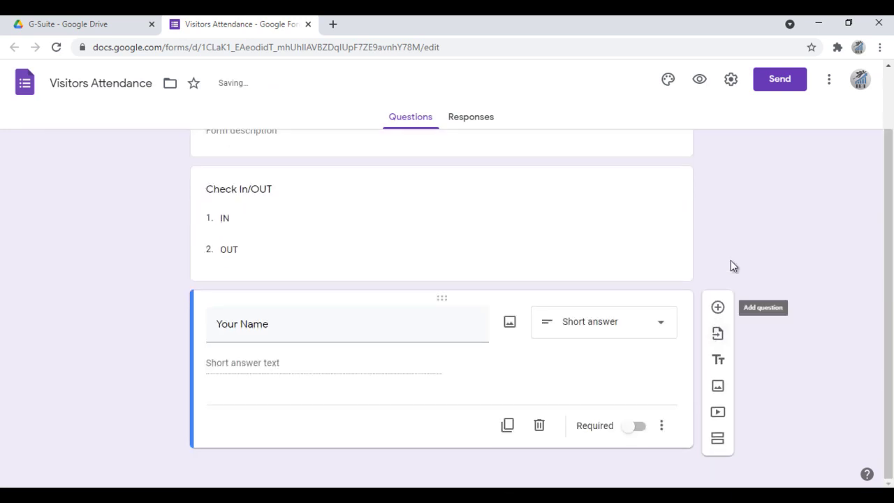
pyautogui.click(718, 308)
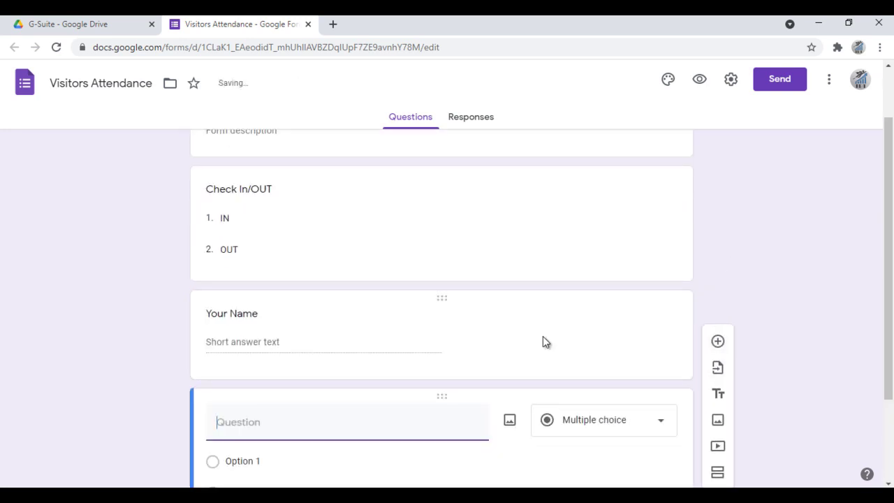
pyautogui.write('Contact Number')
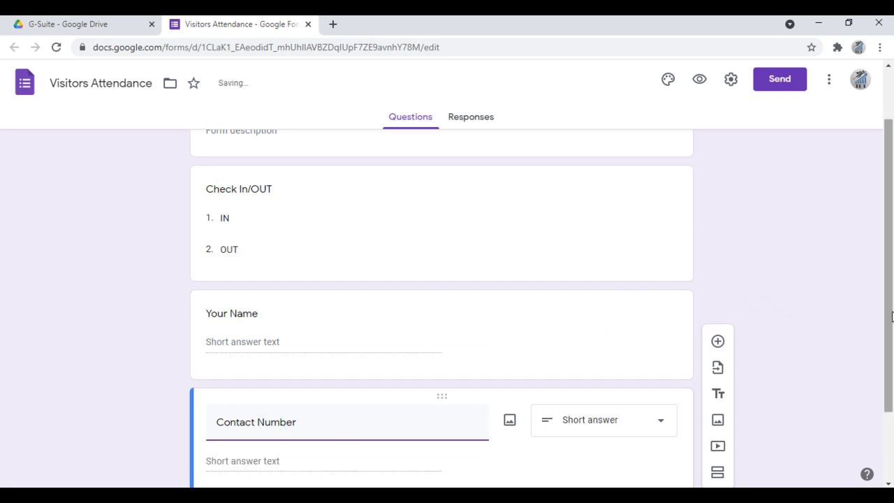
pyautogui.click(564, 377)
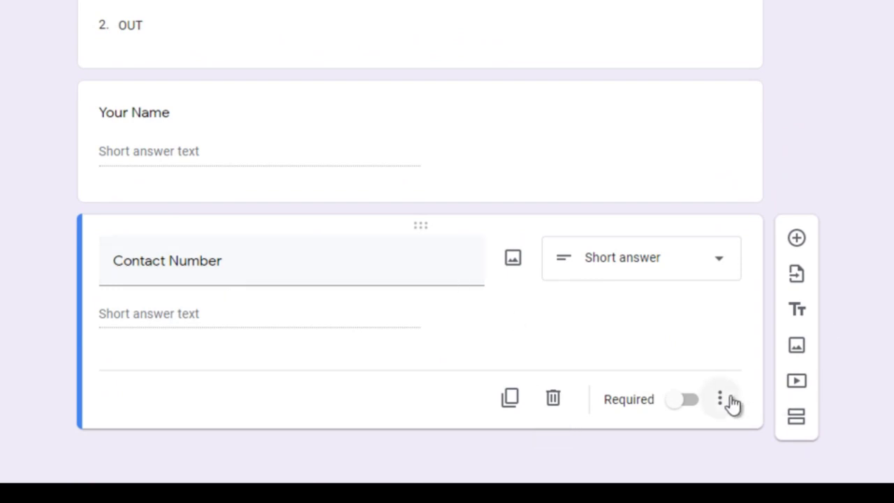
# Turn on response validation for Contact Number using the Number 'Between' condition.
pyautogui.click(722, 401)
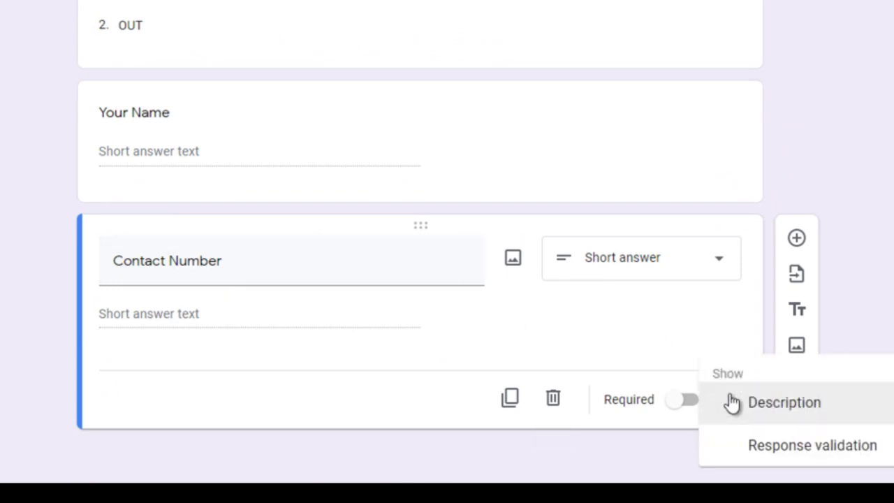
pyautogui.click(774, 444)
pyautogui.scroll(-1, 419, 279)
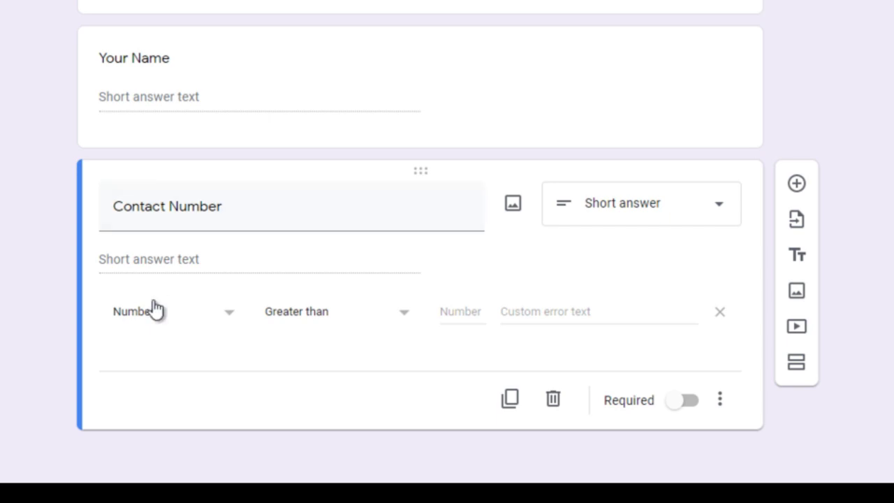
pyautogui.click(279, 318)
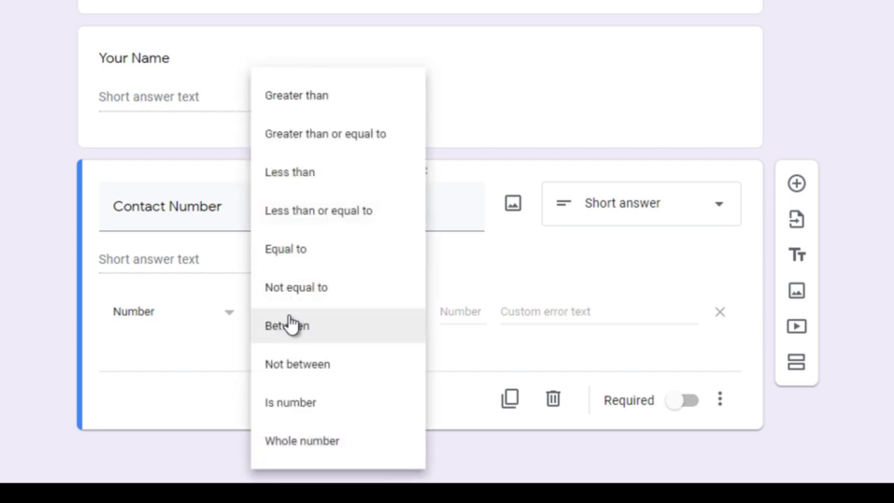
pyautogui.click(302, 330)
pyautogui.click(461, 313)
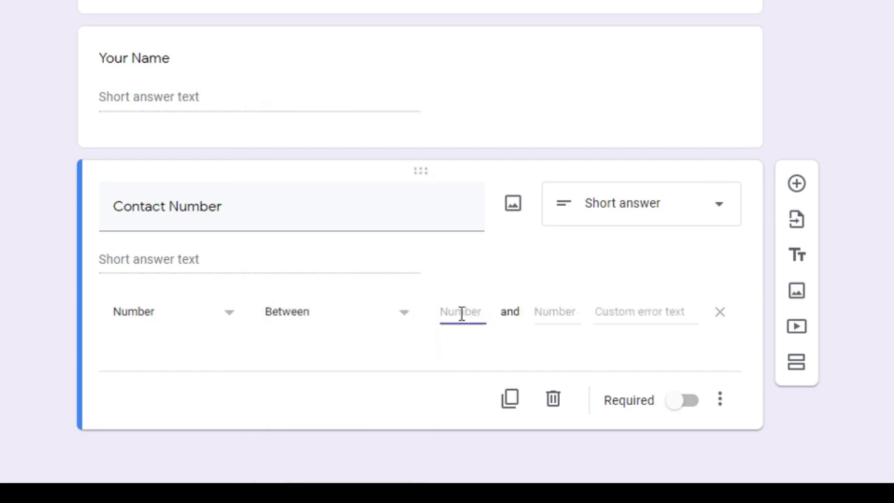
pyautogui.write('5')
pyautogui.write('0')
pyautogui.write('000000')
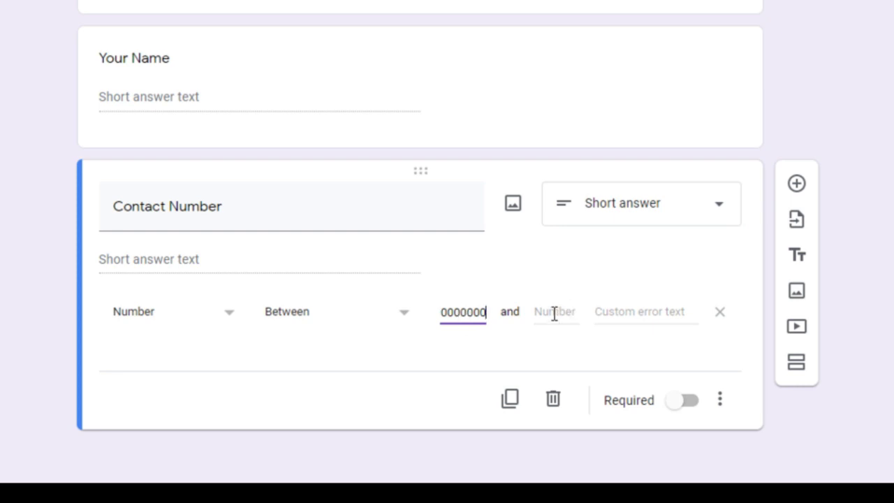
pyautogui.click(553, 314)
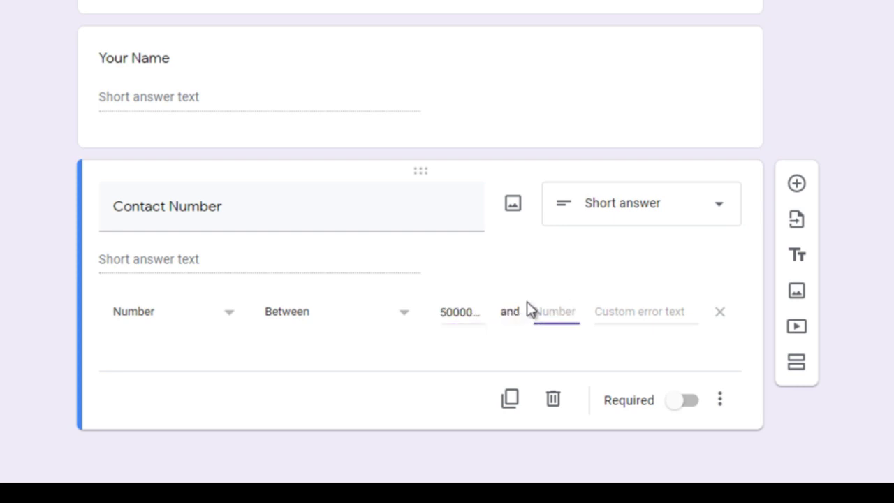
pyautogui.write('9999')
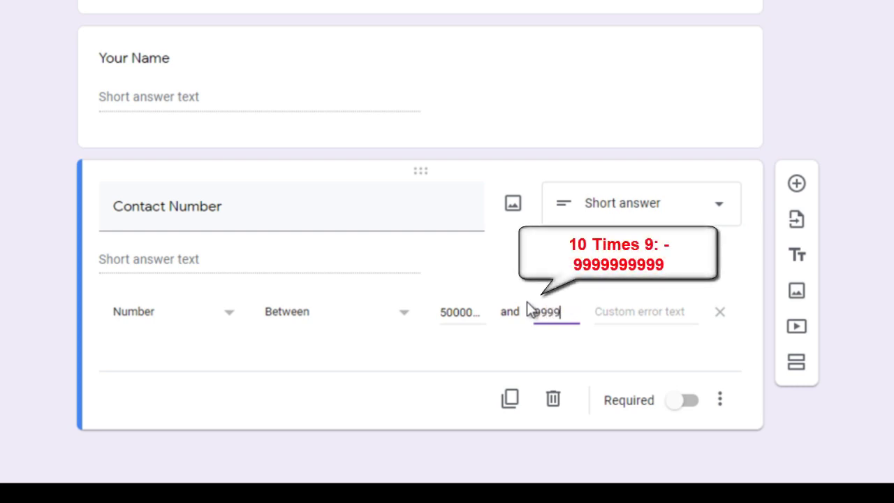
pyautogui.write('9999')
pyautogui.write('99')
pyautogui.click(625, 305)
pyautogui.write('P')
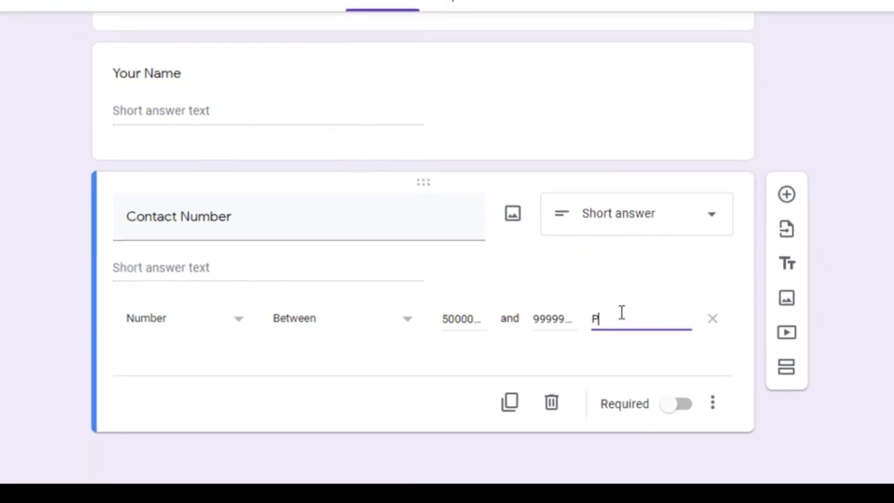
pyautogui.write('l')
pyautogui.write('ea')
pyautogui.write('se Enter')
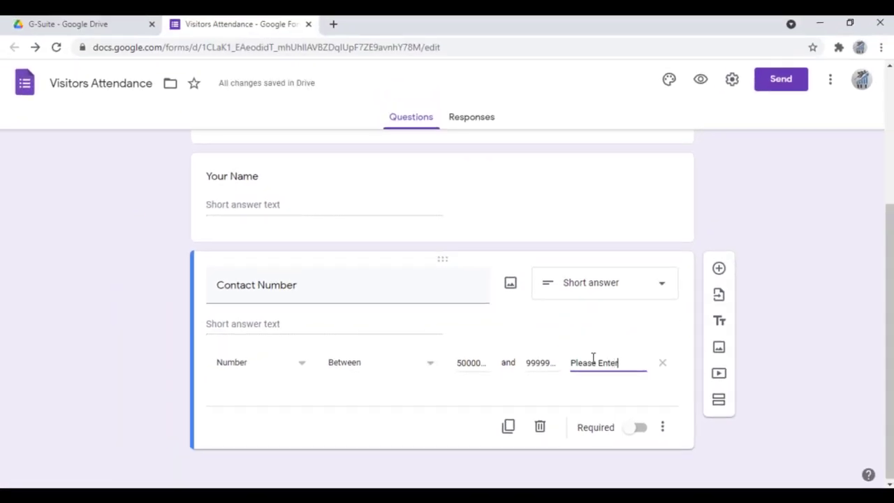
pyautogui.write('alid Mobile Num')
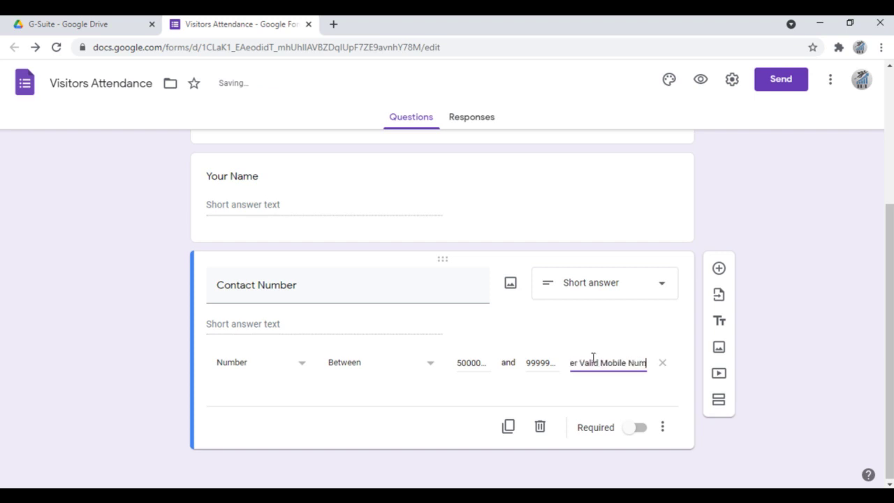
pyautogui.write('ber')
# Preview the Visitors Attendance form as a respondent in a new tab, then return to the editor.
pyautogui.scroll(3, 857, 226)
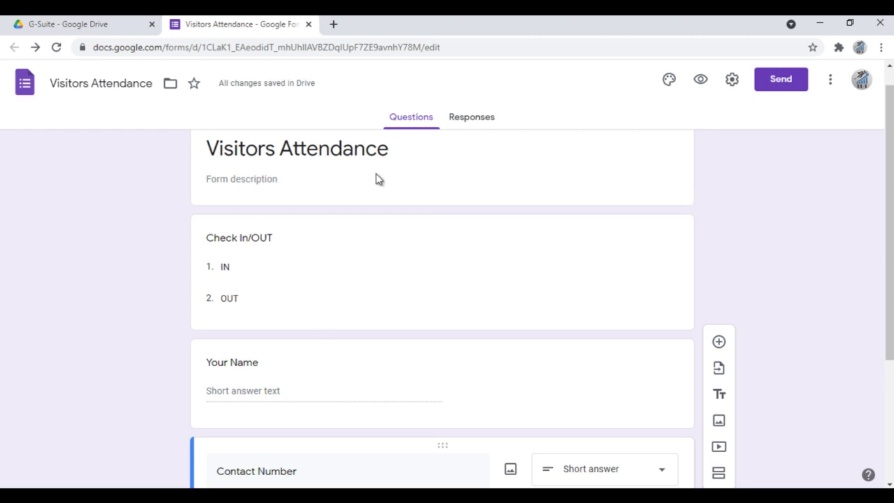
pyautogui.scroll(-1, 853, 269)
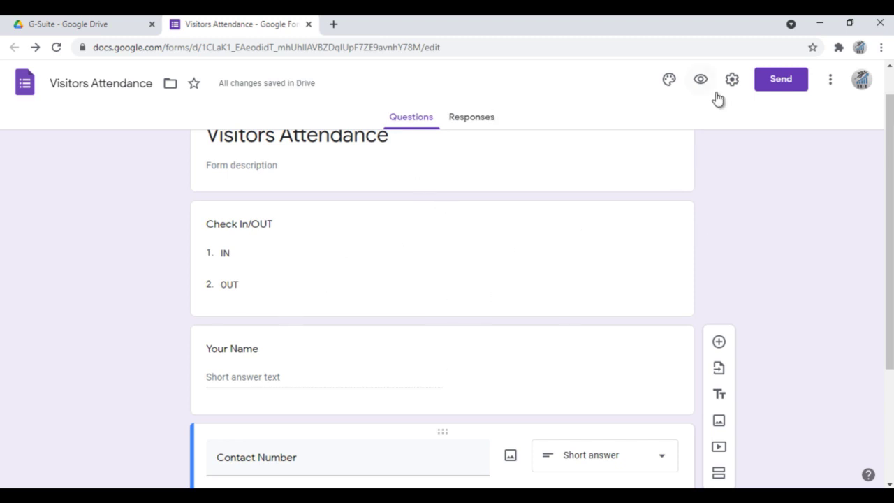
pyautogui.click(701, 80)
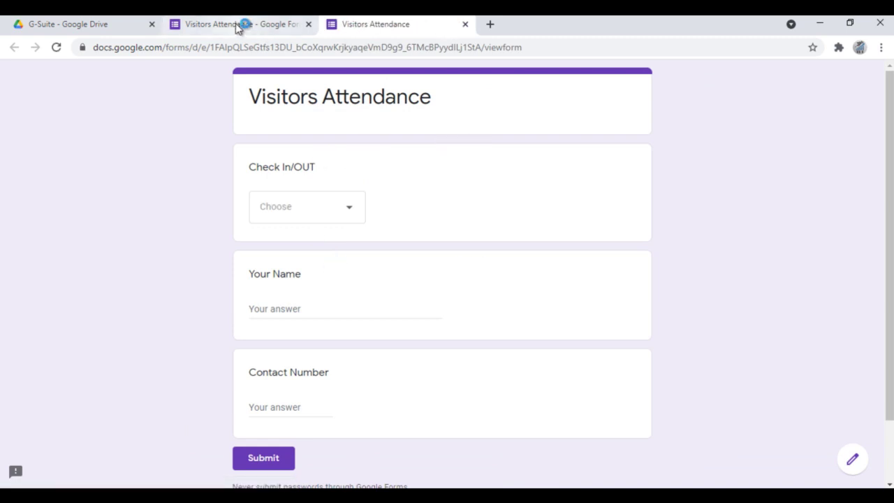
pyautogui.click(239, 24)
pyautogui.scroll(1, 691, 56)
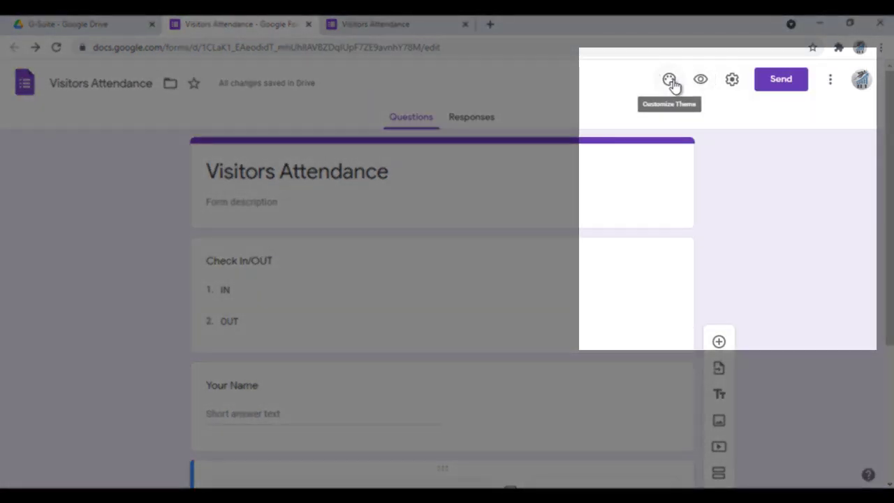
# Switch the theme colour to cyan and reload the live preview to confirm it.
pyautogui.click(670, 82)
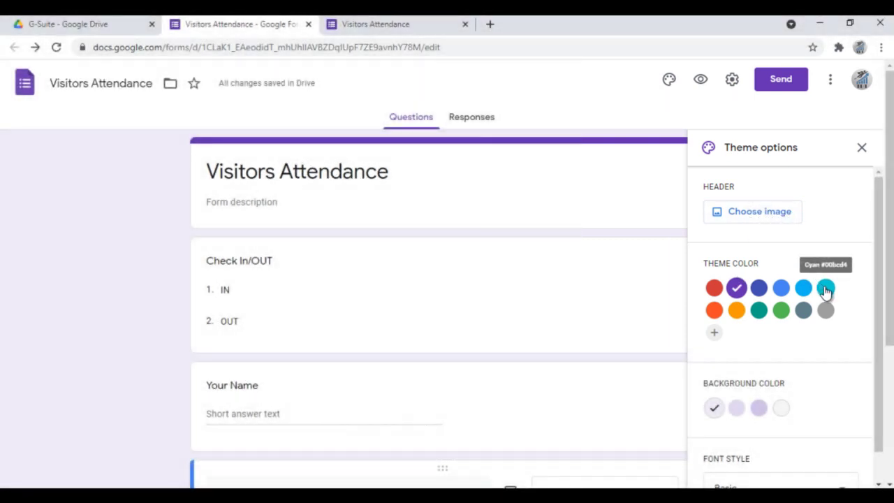
pyautogui.click(826, 289)
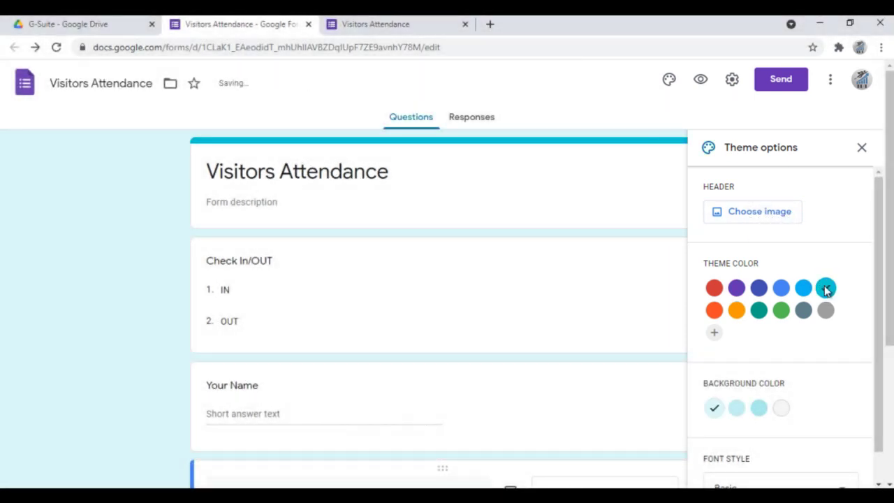
pyautogui.click(862, 147)
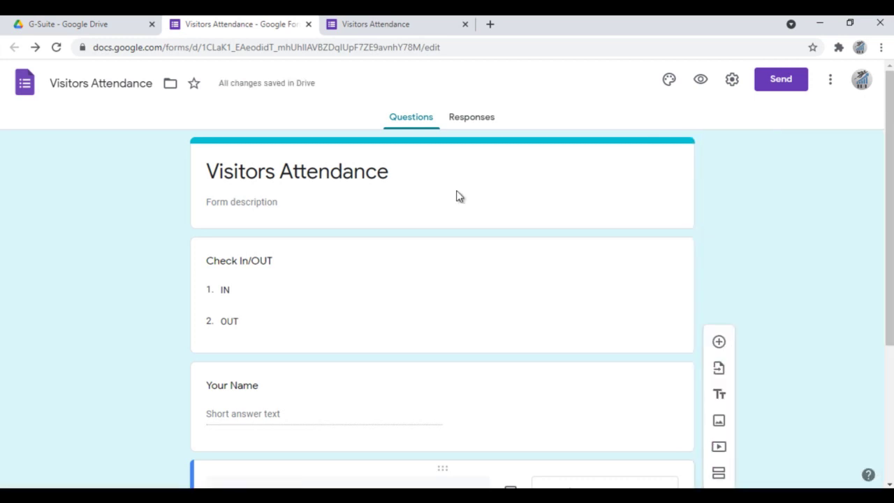
pyautogui.click(370, 24)
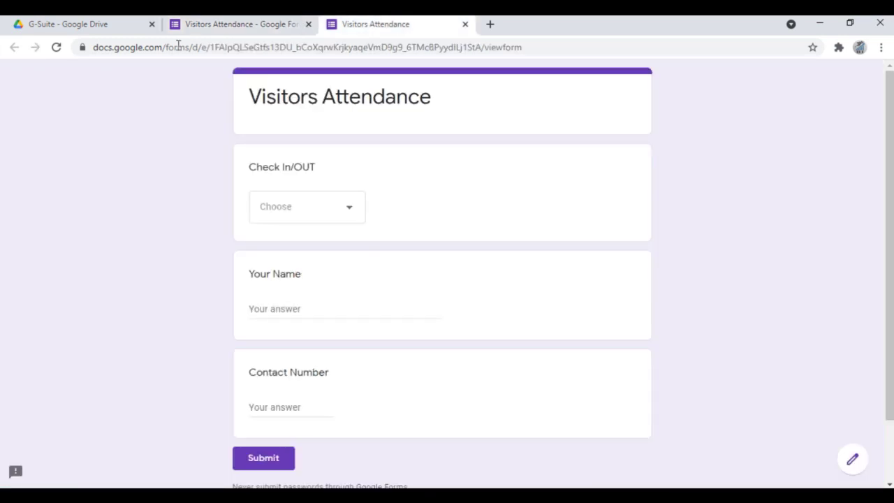
pyautogui.click(56, 48)
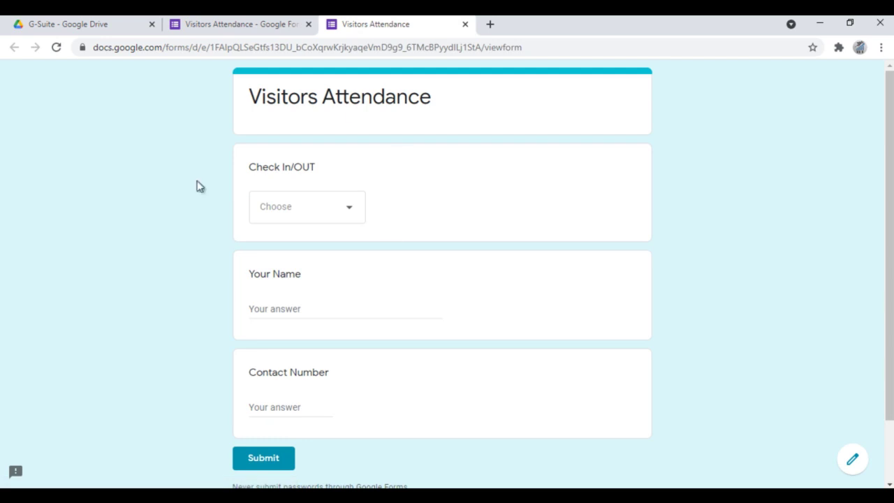
pyautogui.click(214, 21)
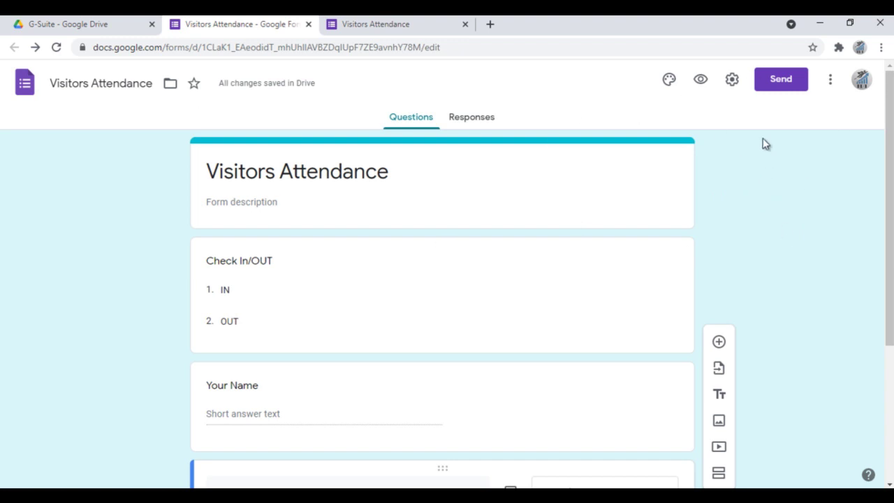
# Copy the form's shortened forms.gle link from the Send dialog.
pyautogui.click(789, 82)
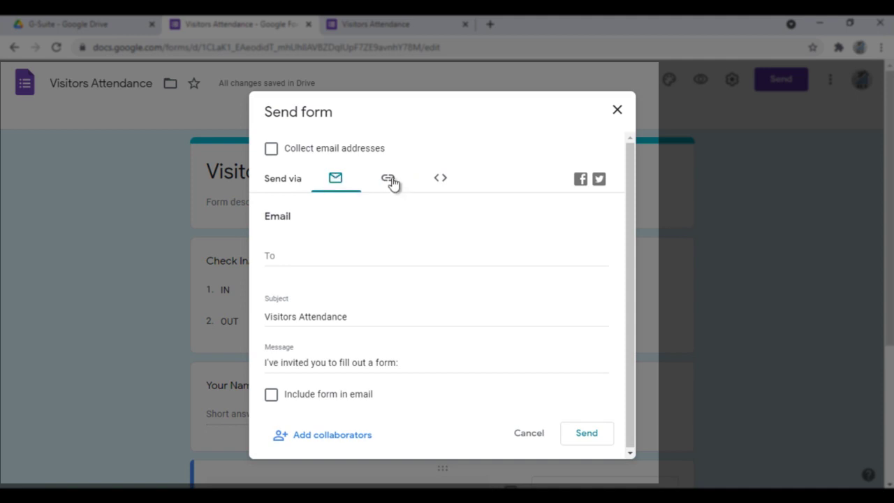
pyautogui.click(388, 180)
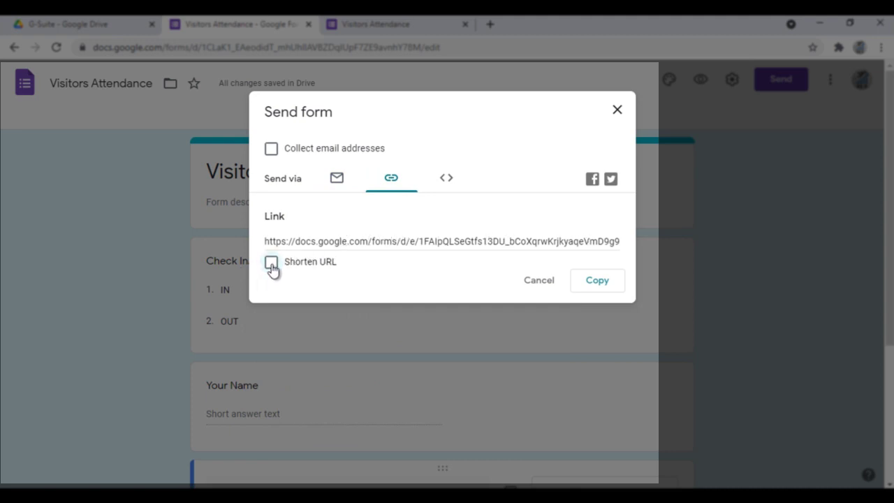
pyautogui.click(270, 264)
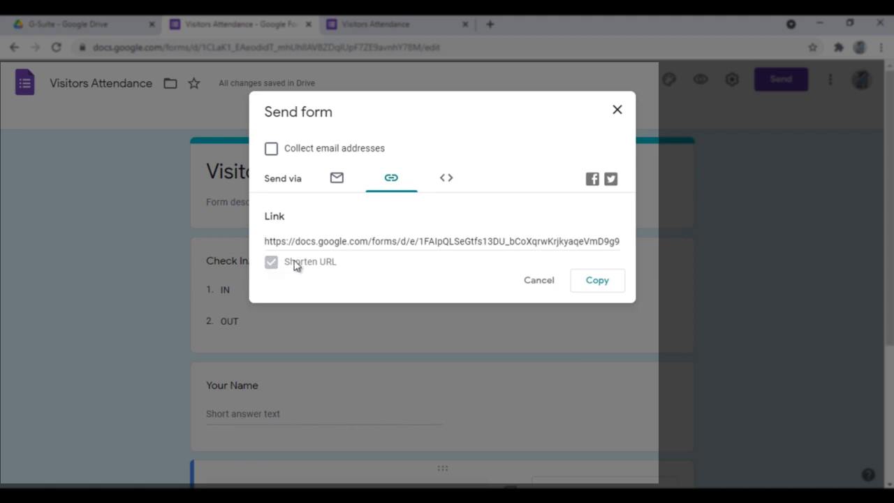
pyautogui.click(601, 279)
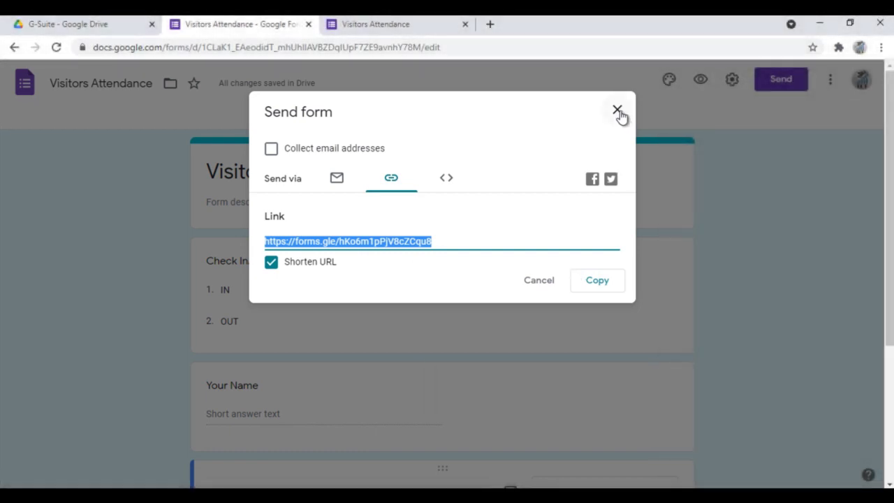
pyautogui.click(618, 111)
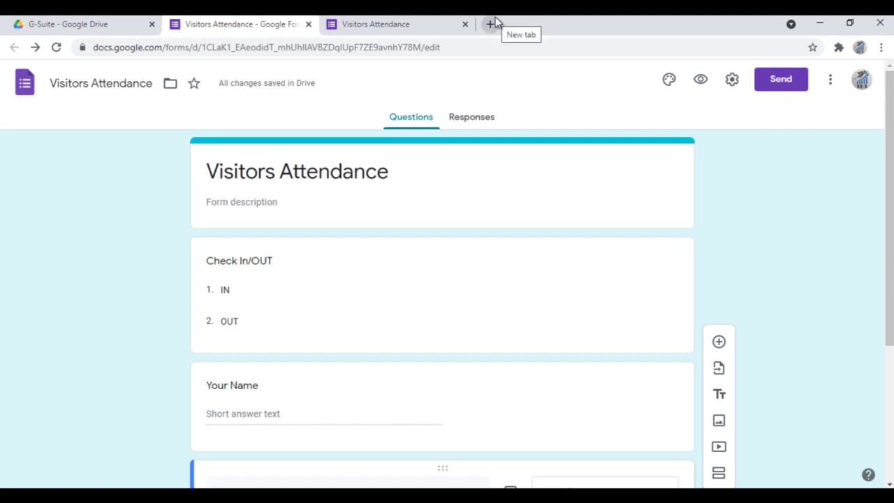
# Search Google for 'qr code generator' and open the-qrcode-generator.com result in a new tab.
pyautogui.click(490, 23)
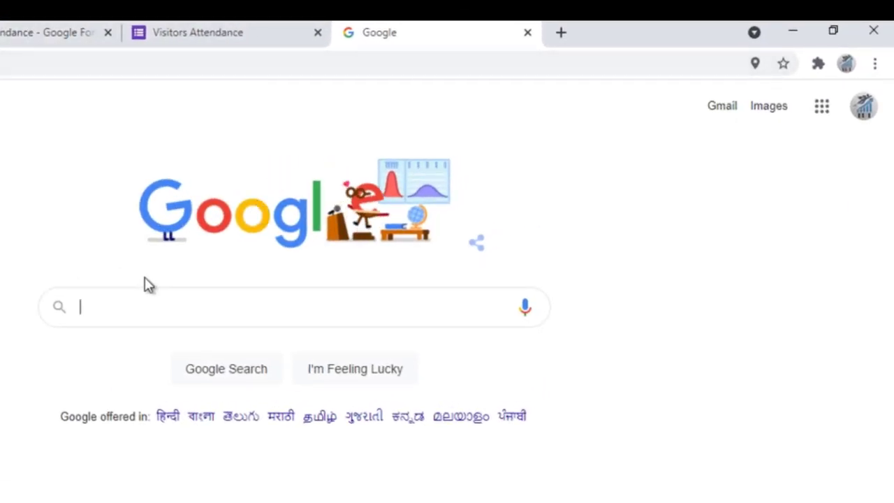
pyautogui.write('QR')
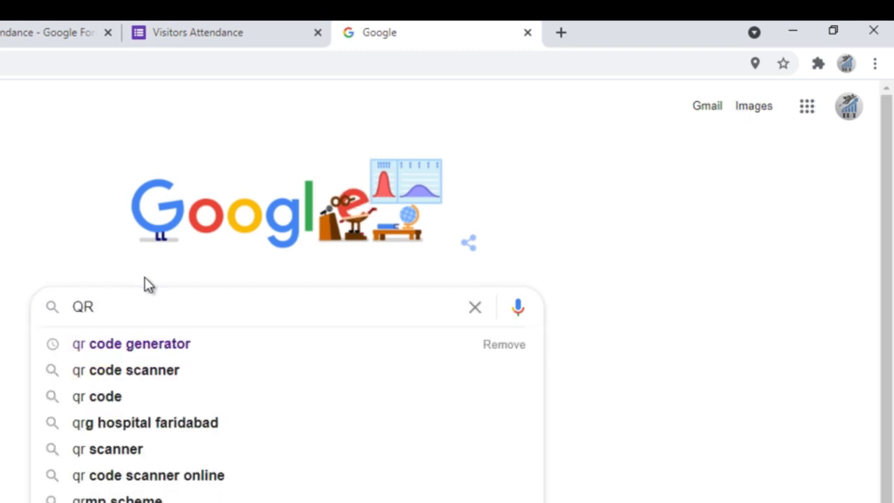
pyautogui.click(136, 354)
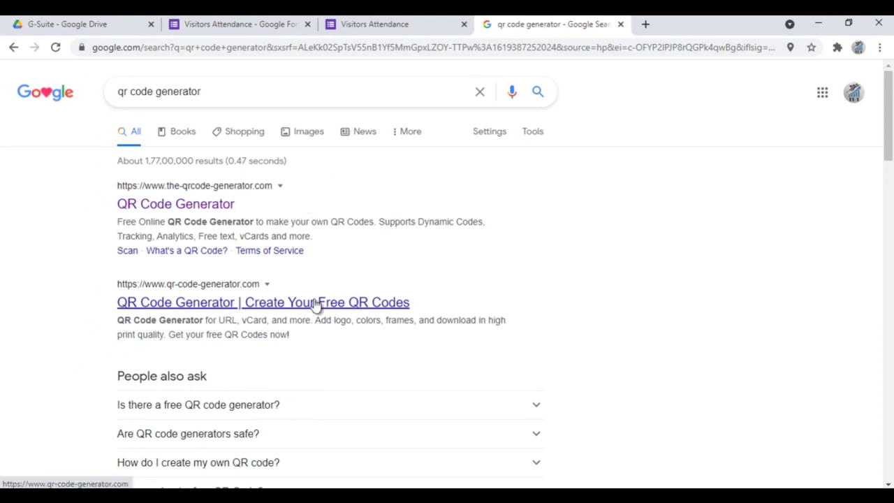
pyautogui.scroll(-3, 888, 124)
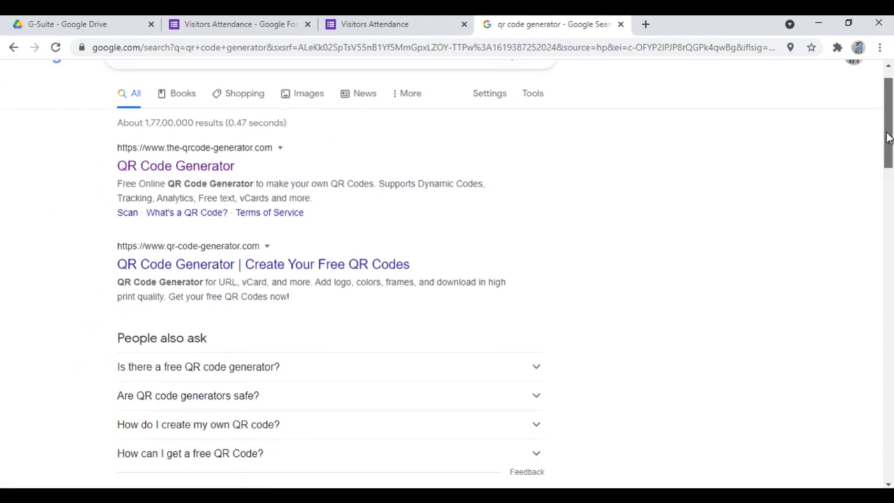
pyautogui.scroll(3, 889, 124)
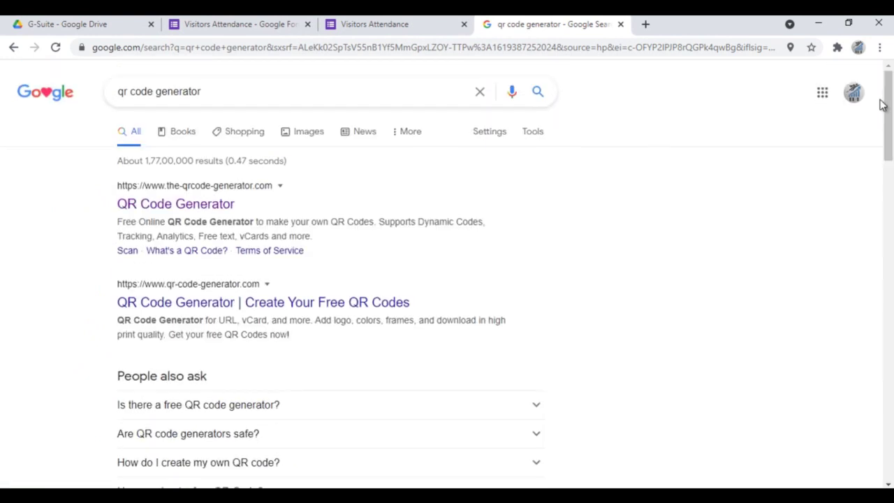
pyautogui.middleClick(216, 208)
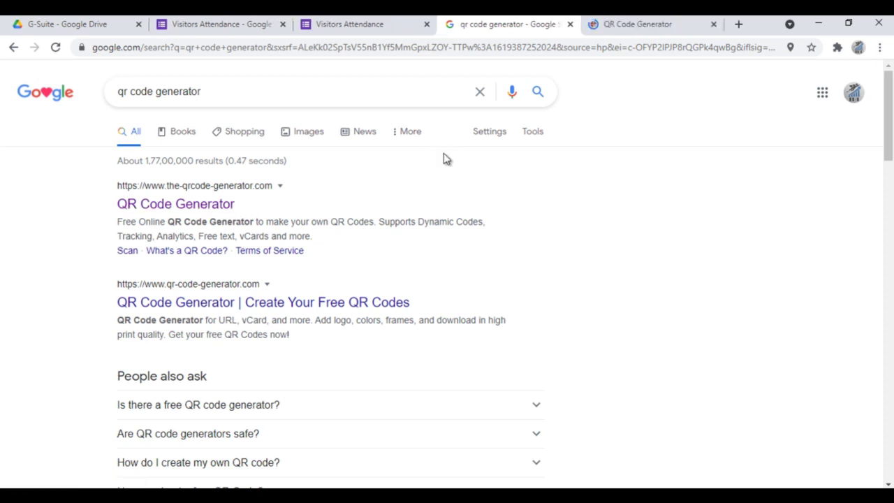
# Paste the forms.gle link as a URL QR code and download it as a PNG.
pyautogui.click(639, 23)
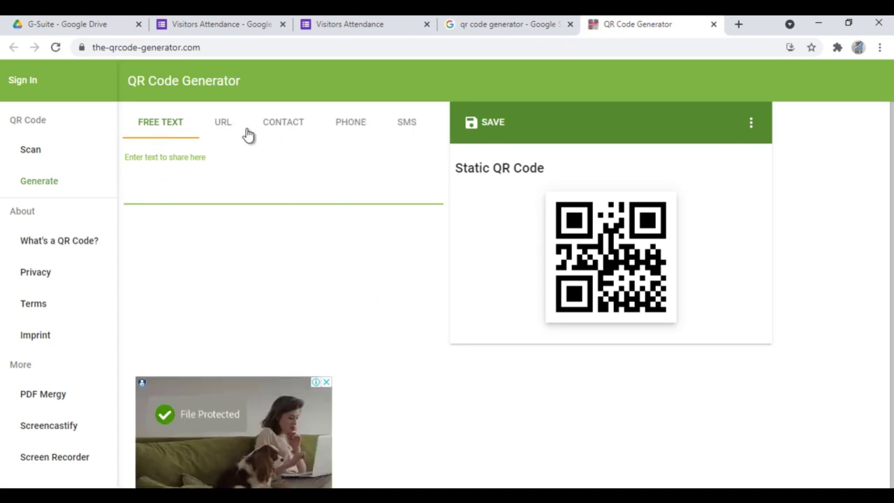
pyautogui.click(224, 133)
pyautogui.click(178, 170)
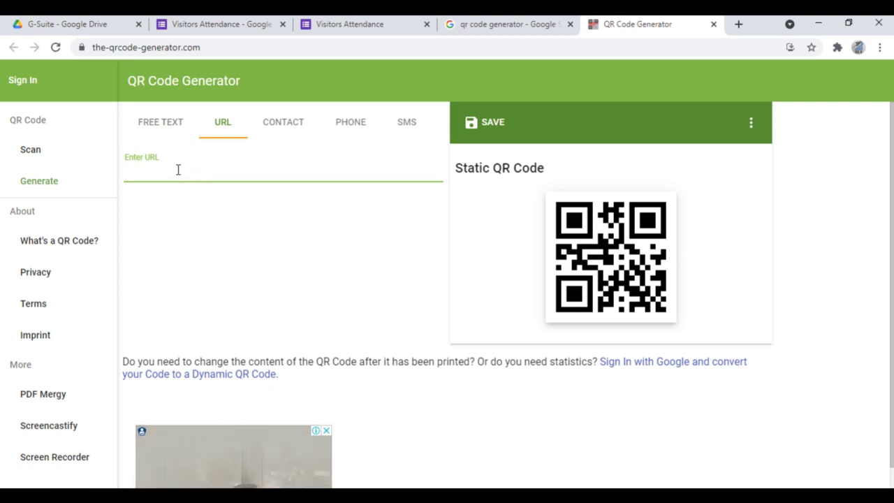
pyautogui.click(217, 24)
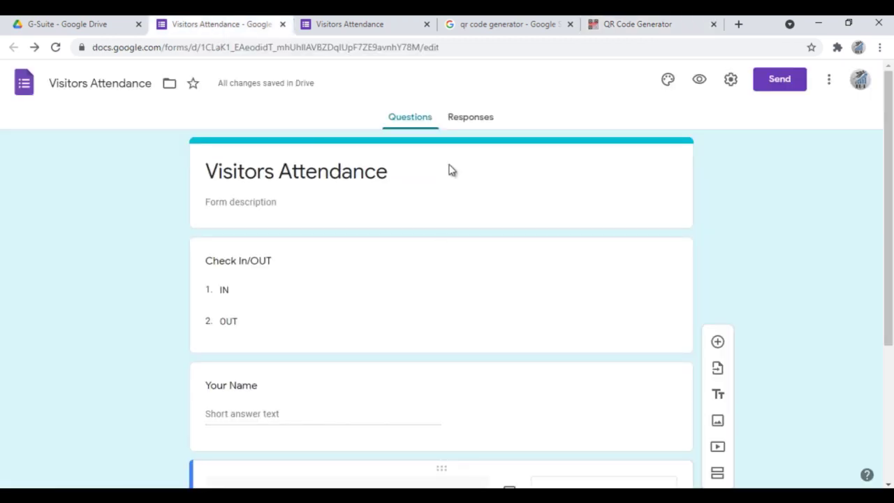
pyautogui.click(628, 23)
pyautogui.hotkey('ctrl', 'v')
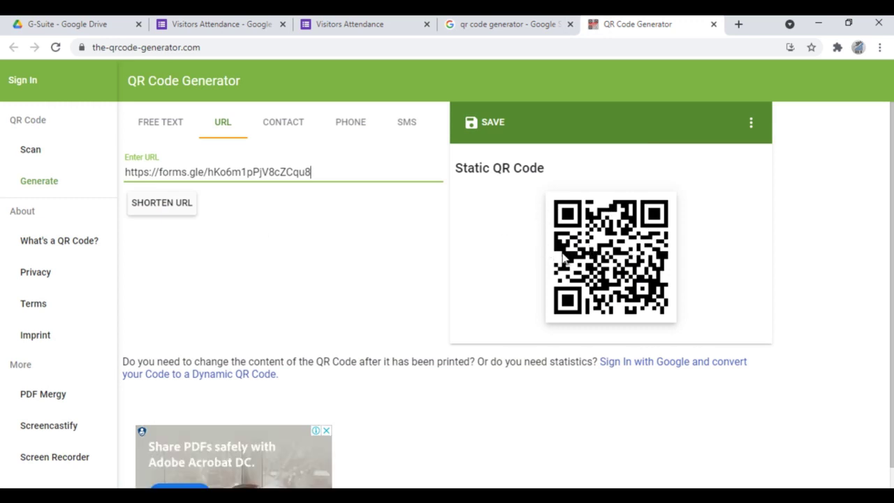
pyautogui.click(494, 126)
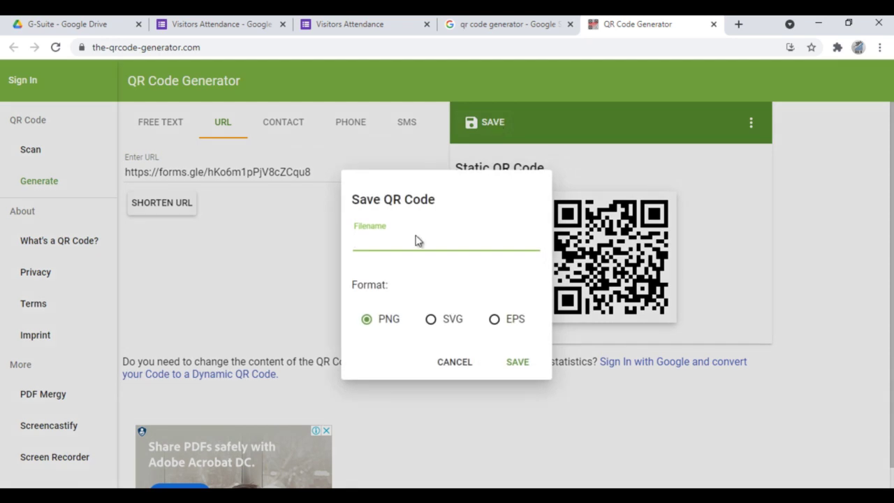
pyautogui.click(513, 363)
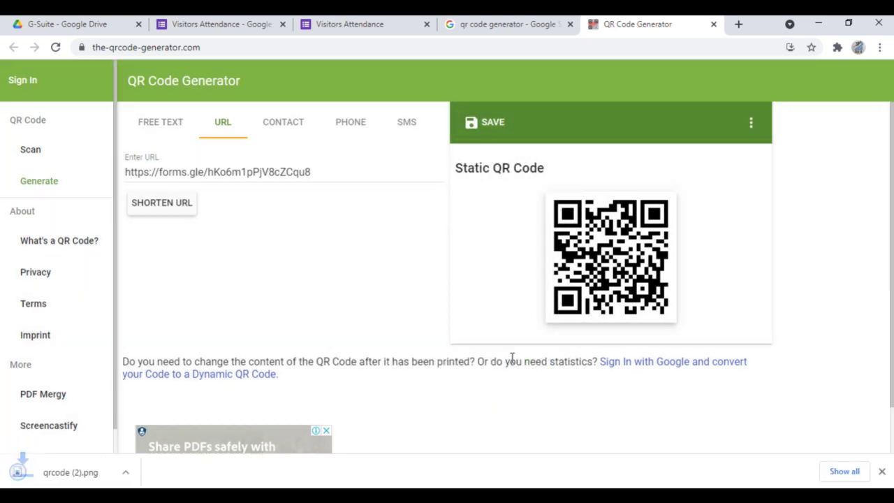
# Open qrcode (2).png from the download bar in Windows Photos.
pyautogui.click(70, 482)
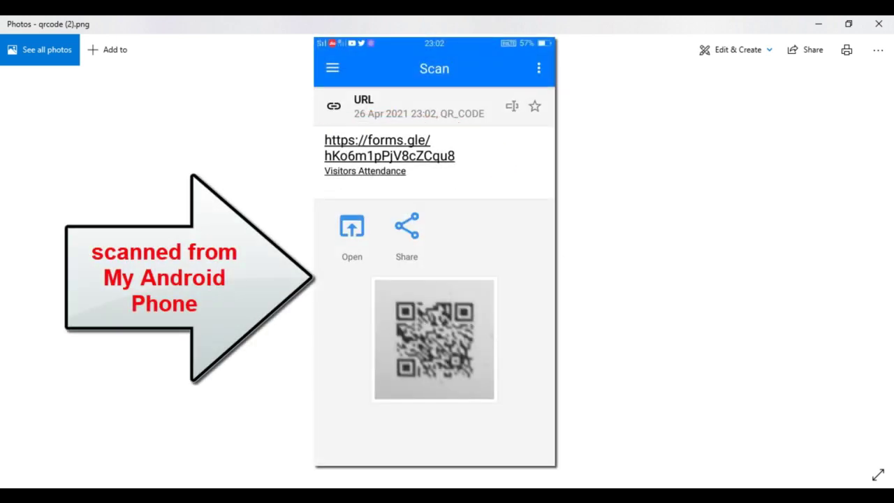
# On the live form, choose IN for Check In/OUT and enter the first visitor's name.
pyautogui.click(375, 23)
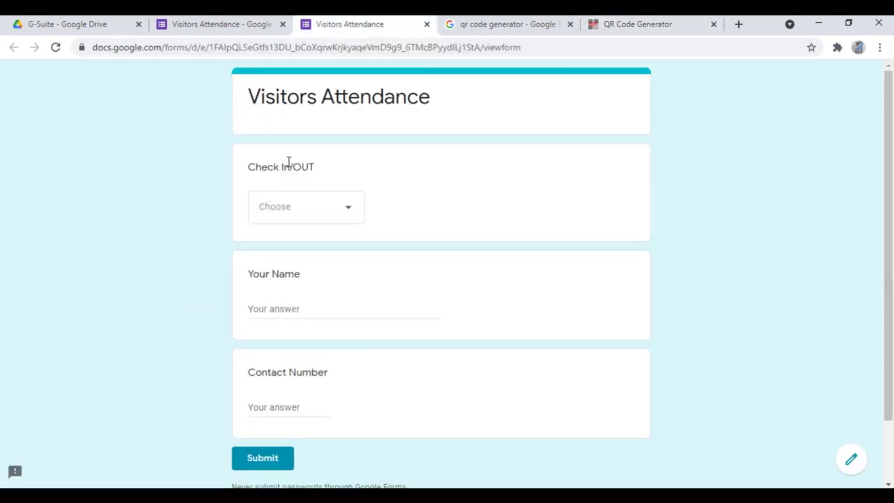
pyautogui.click(301, 207)
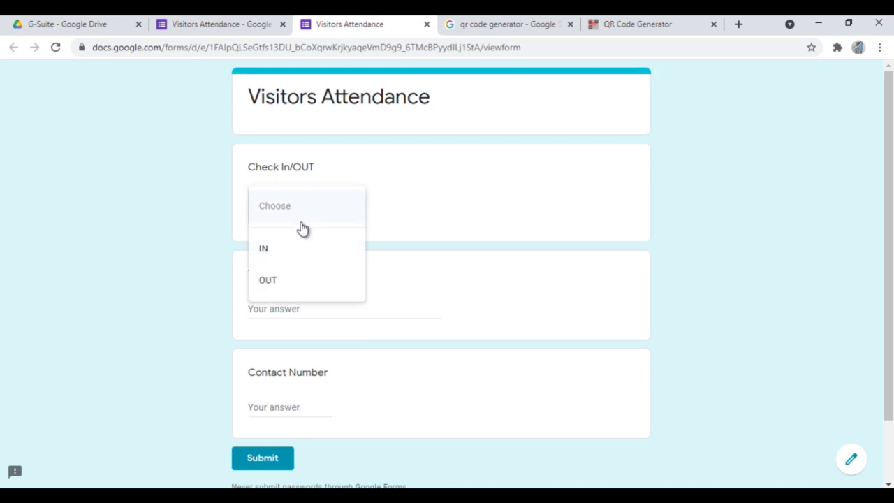
pyautogui.click(296, 250)
pyautogui.click(290, 308)
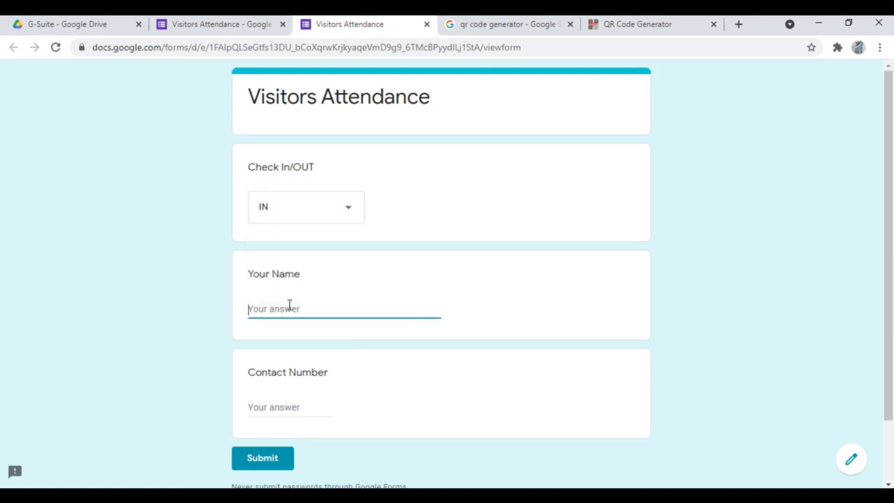
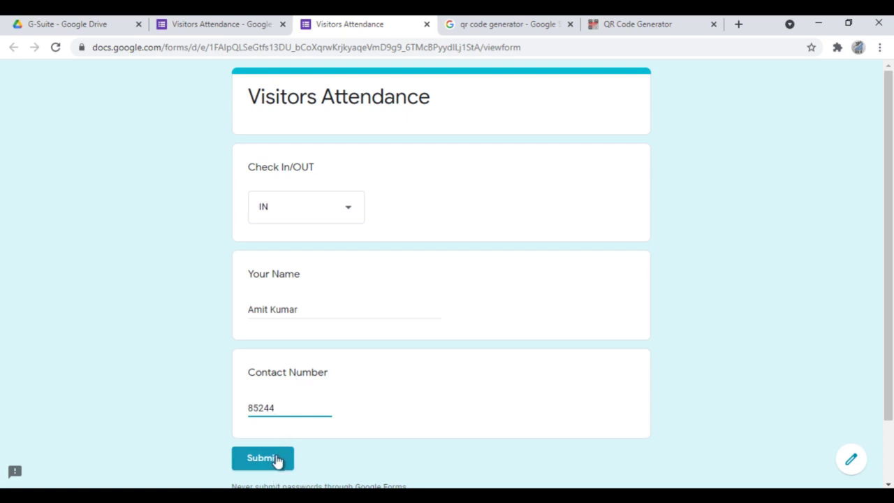
# Complete the contact number to ten digits, submit the check-in, and start another response.
pyautogui.click(276, 460)
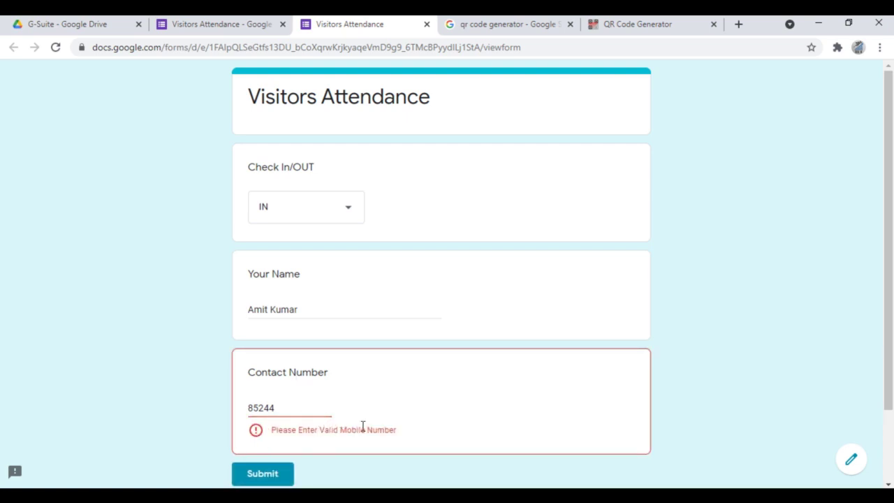
pyautogui.click(289, 406)
pyautogui.click(272, 473)
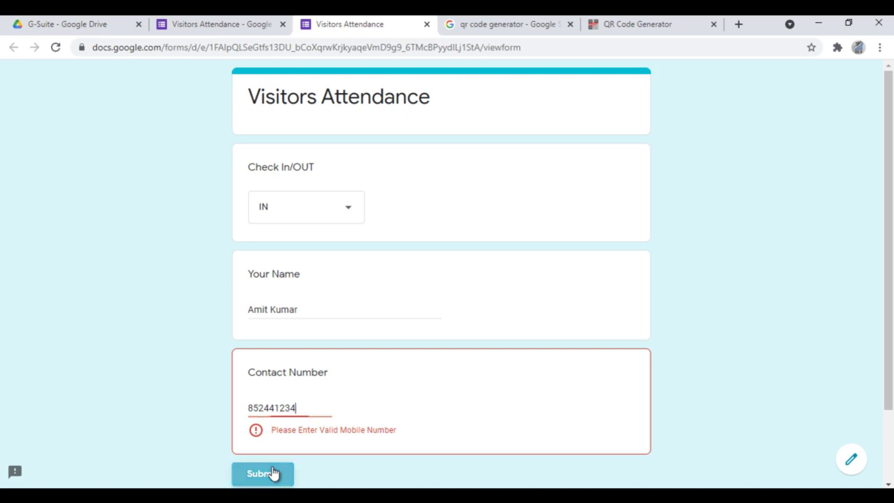
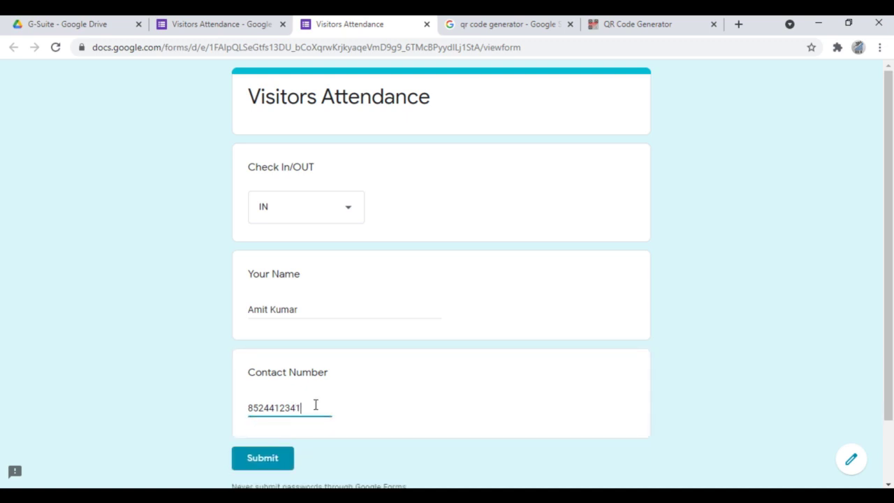
pyautogui.click(279, 461)
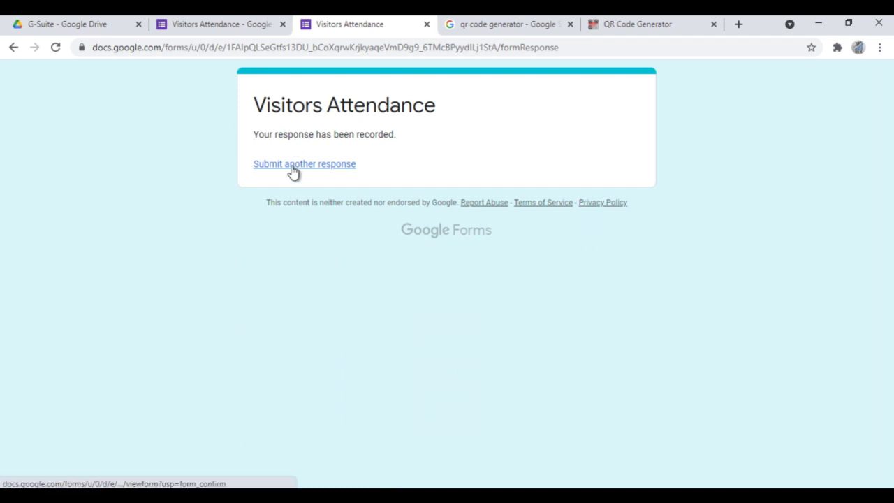
pyautogui.click(291, 166)
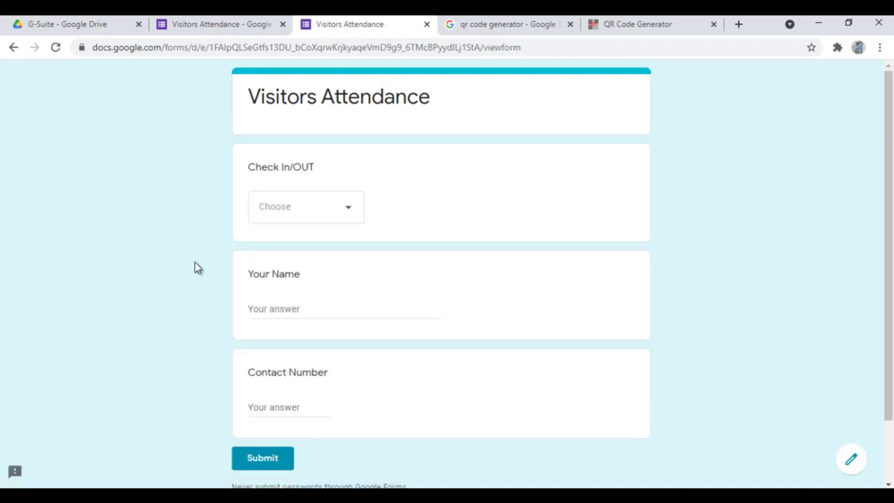
# In the form editor's Responses, link responses to a newly created spreadsheet.
pyautogui.click(223, 27)
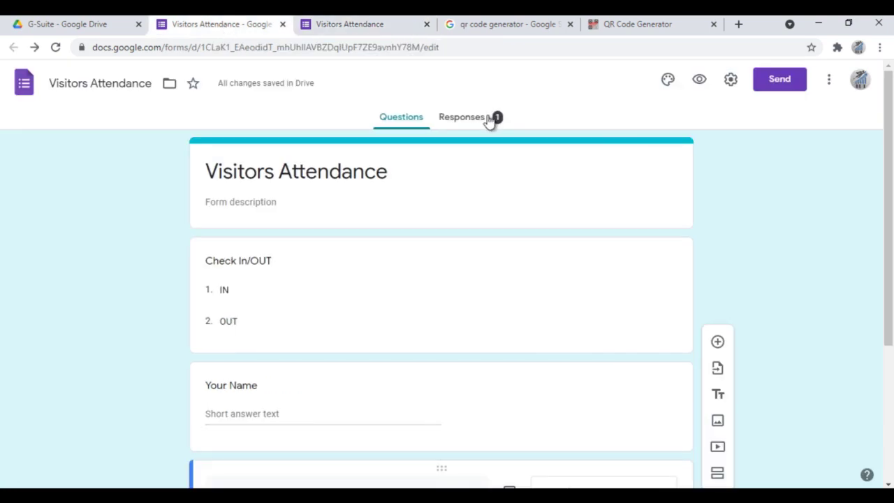
pyautogui.click(487, 119)
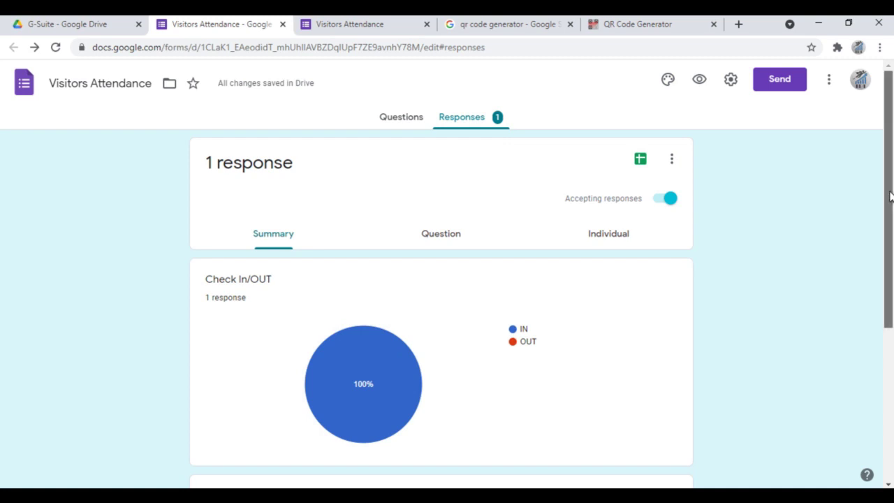
pyautogui.moveTo(889, 194); pyautogui.dragTo(889, 326)
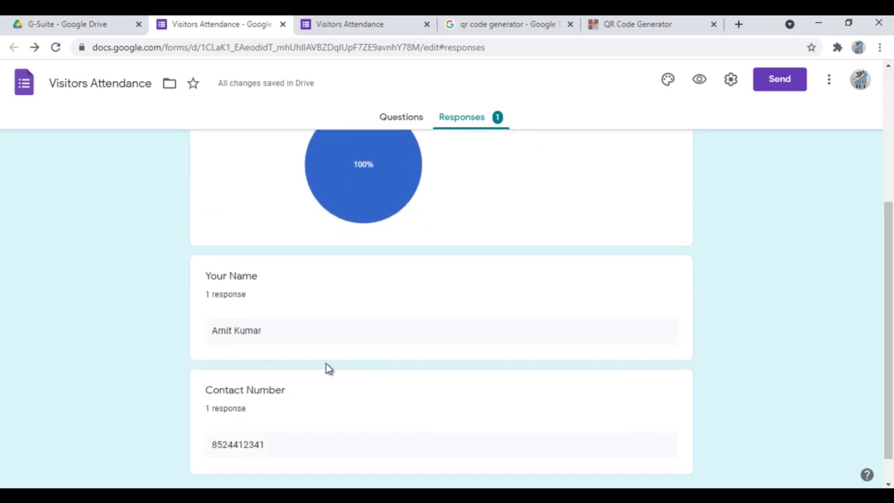
pyautogui.moveTo(892, 241); pyautogui.dragTo(890, 119)
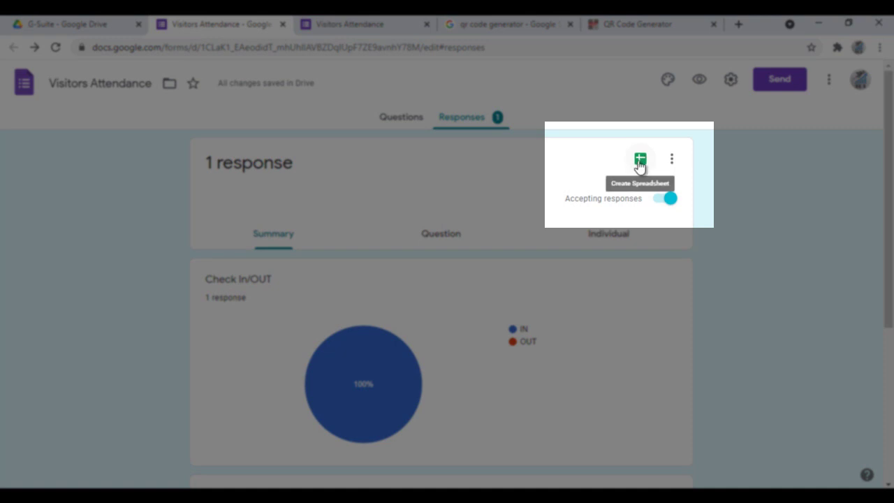
pyautogui.click(642, 159)
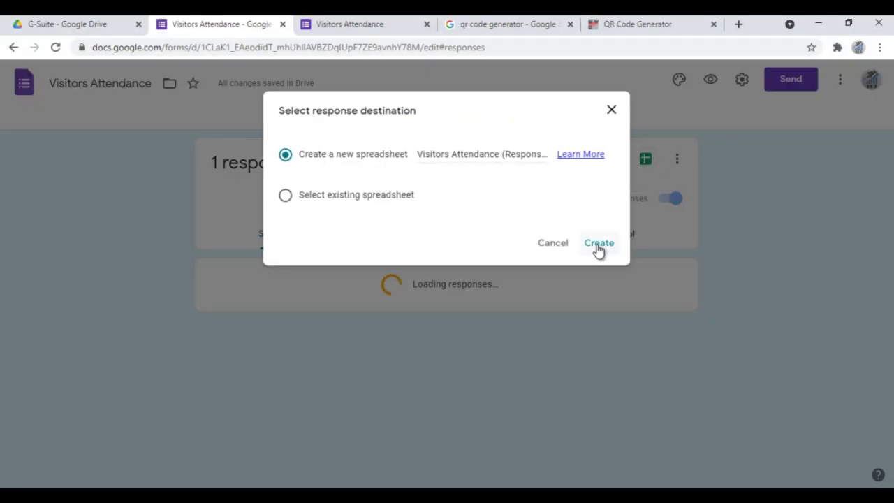
pyautogui.click(598, 246)
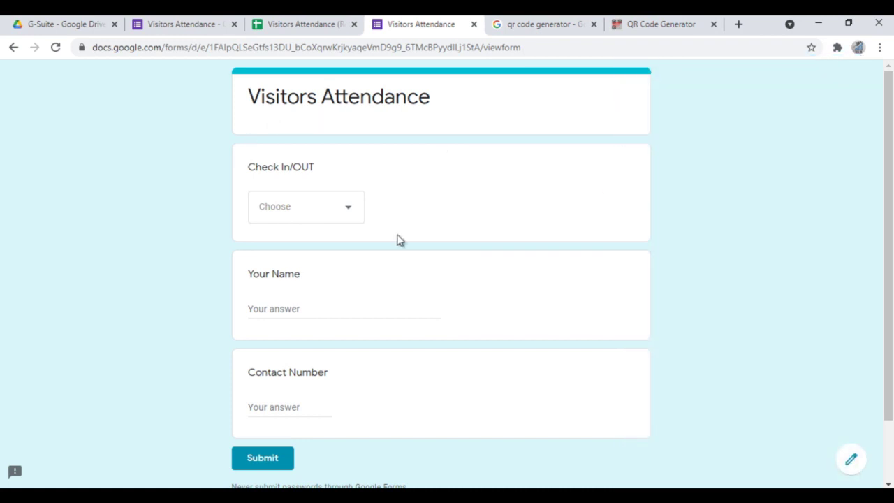
# Choose IN, enter the second visitor's name and contact number, fix the number to ten digits, and submit.
pyautogui.click(308, 218)
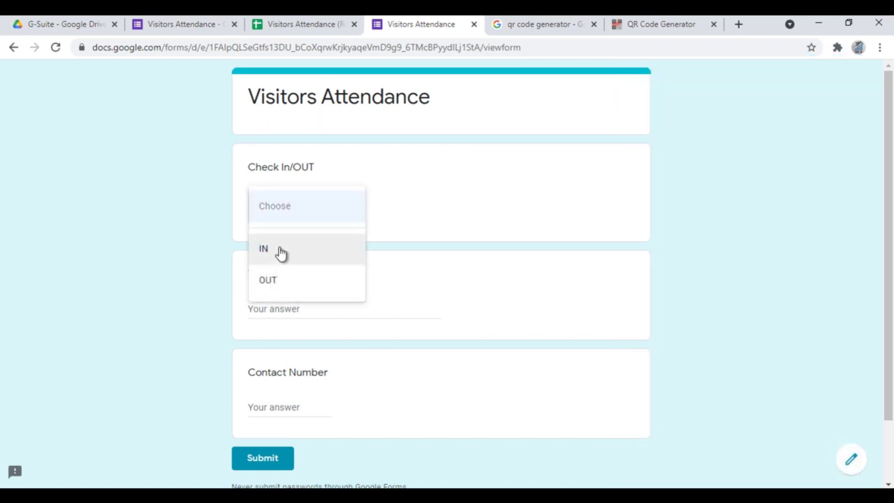
pyautogui.click(281, 254)
pyautogui.click(294, 316)
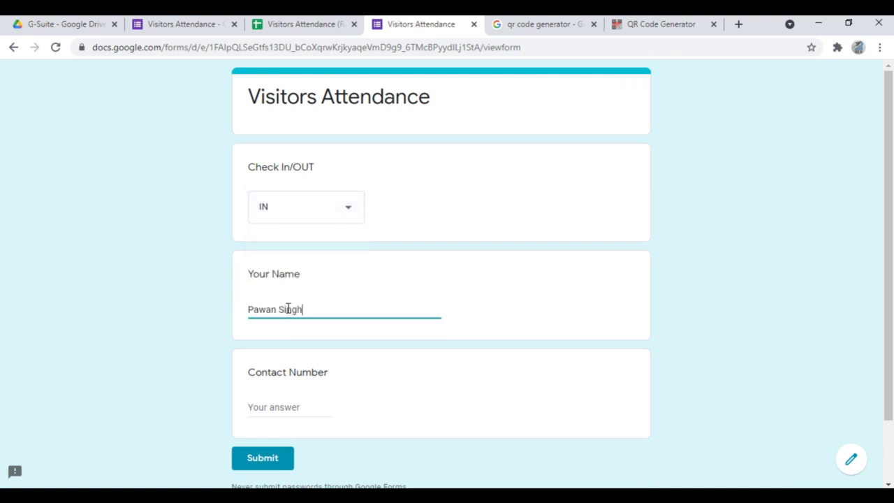
pyautogui.click(277, 413)
pyautogui.write('987654321')
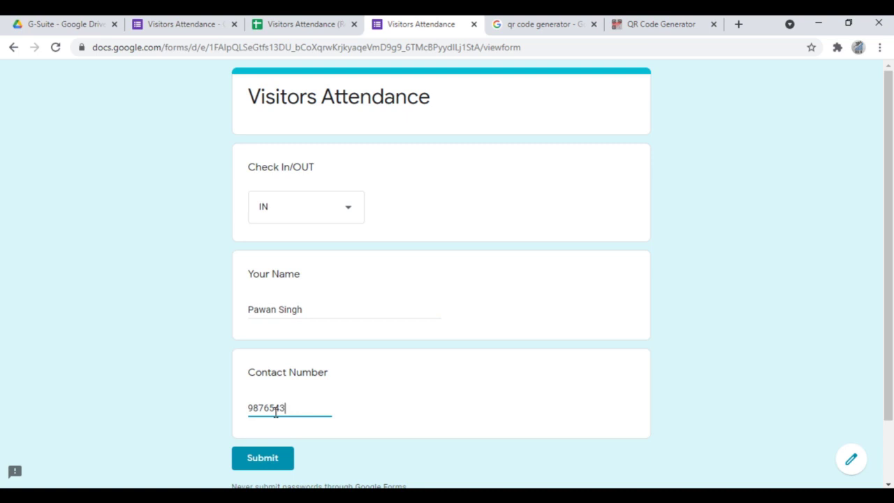
pyautogui.click(261, 457)
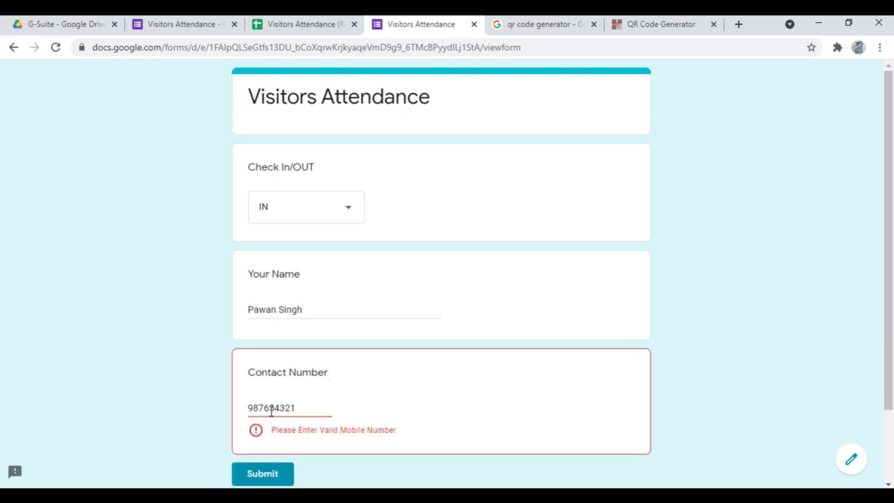
pyautogui.write('0')
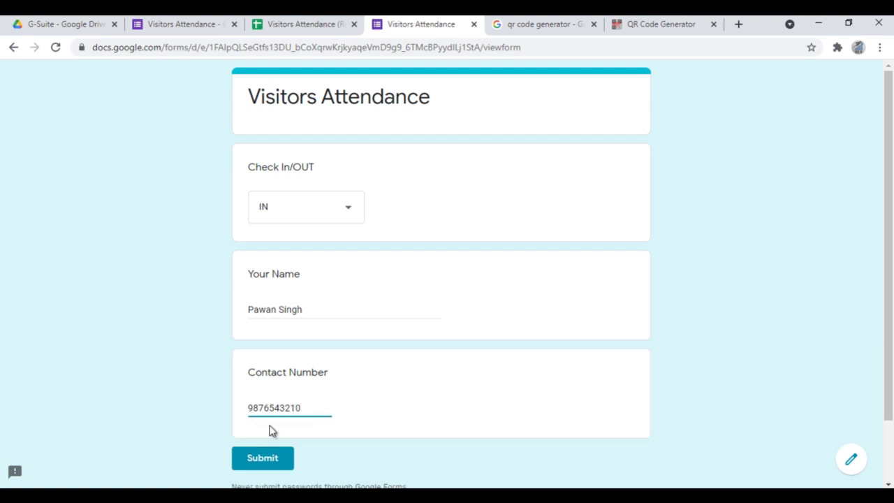
pyautogui.click(271, 452)
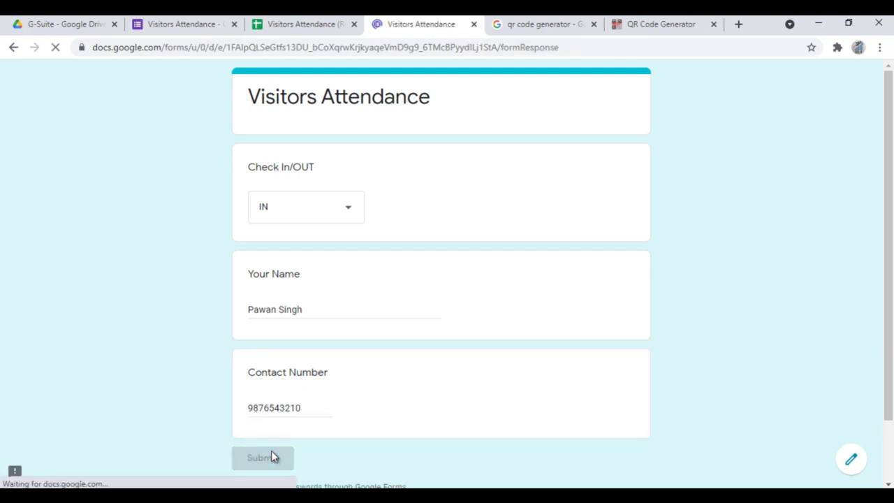
# Check the two logged IN rows in the response spreadsheet, then return to the form.
pyautogui.click(272, 32)
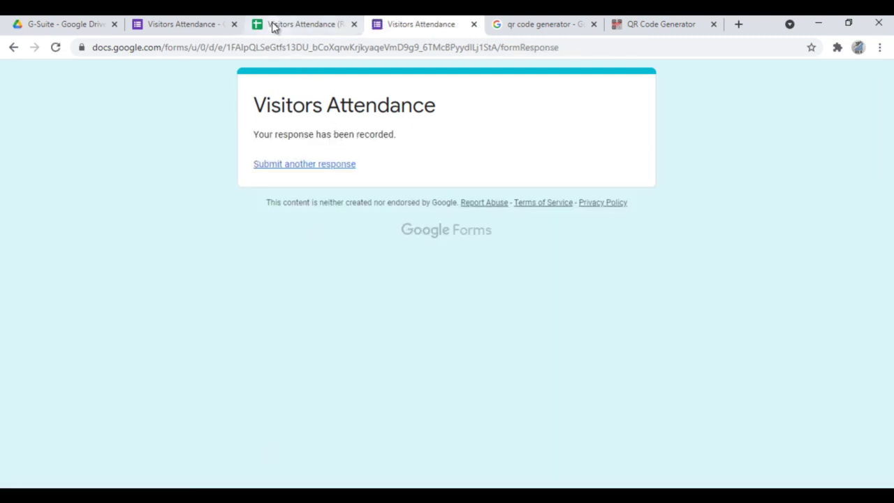
pyautogui.click(234, 211)
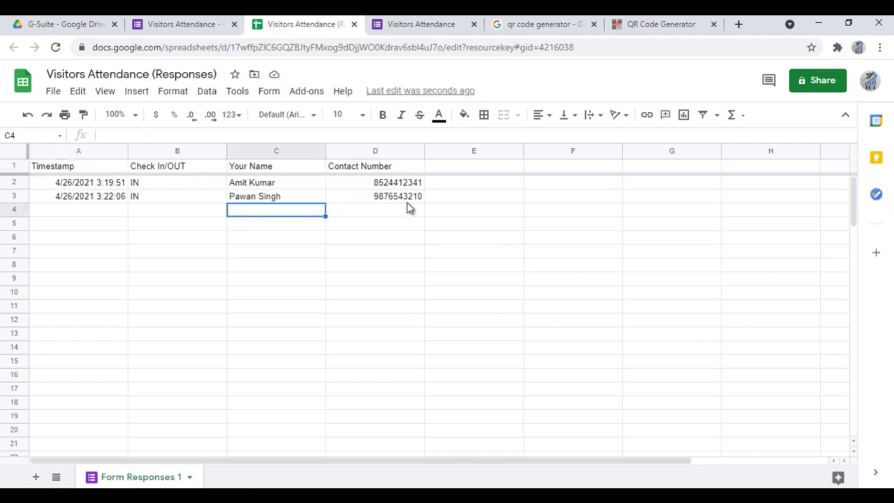
pyautogui.click(148, 212)
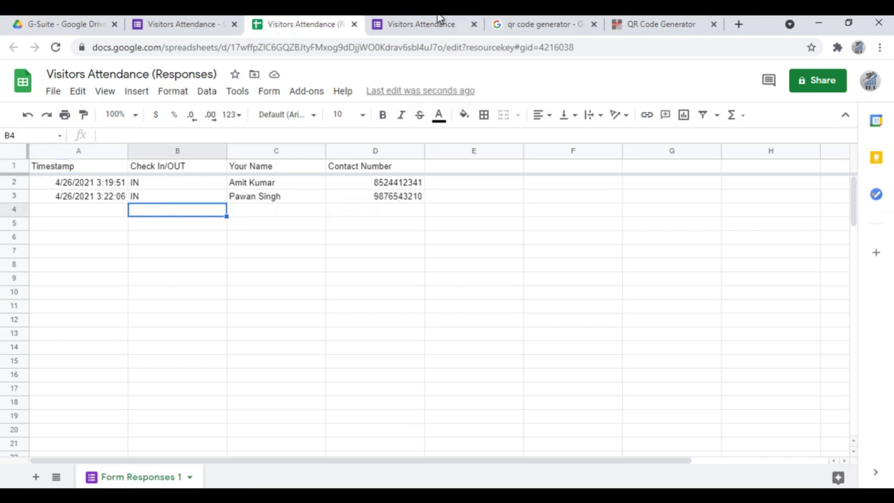
pyautogui.click(394, 48)
pyautogui.click(412, 24)
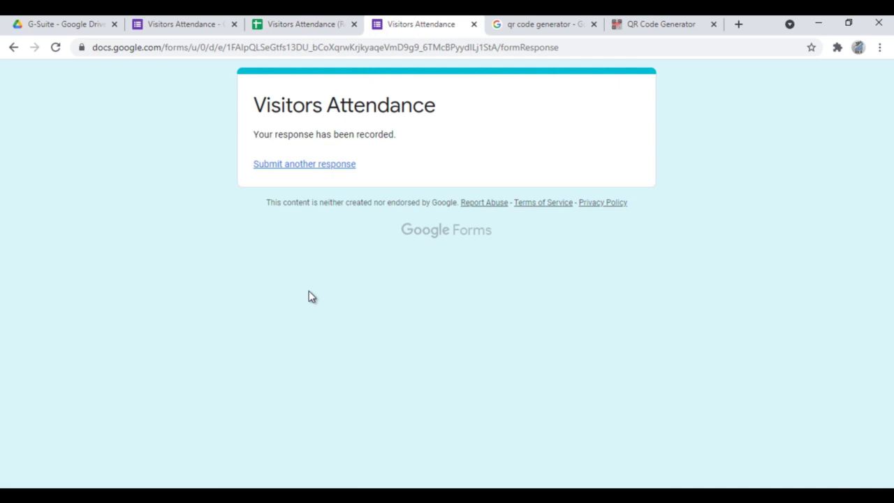
# Submit a new OUT check-out with the second visitor's name and contact number.
pyautogui.click(304, 165)
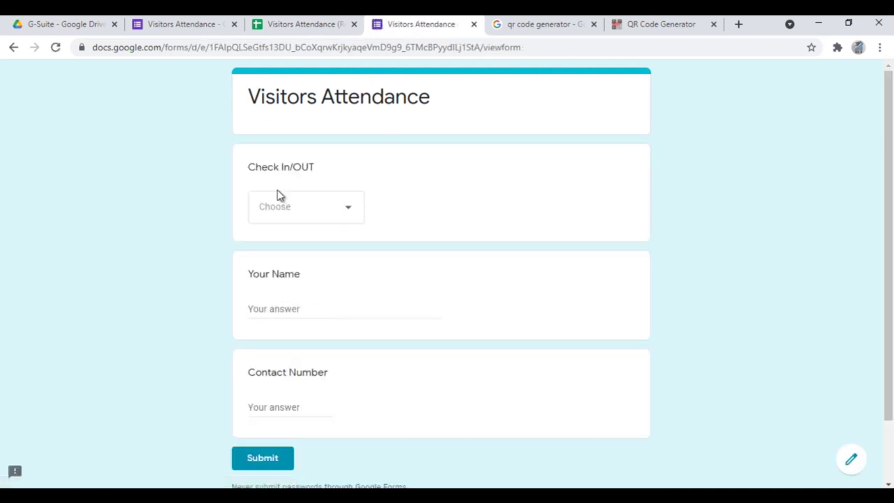
pyautogui.click(283, 205)
pyautogui.click(286, 297)
pyautogui.click(284, 311)
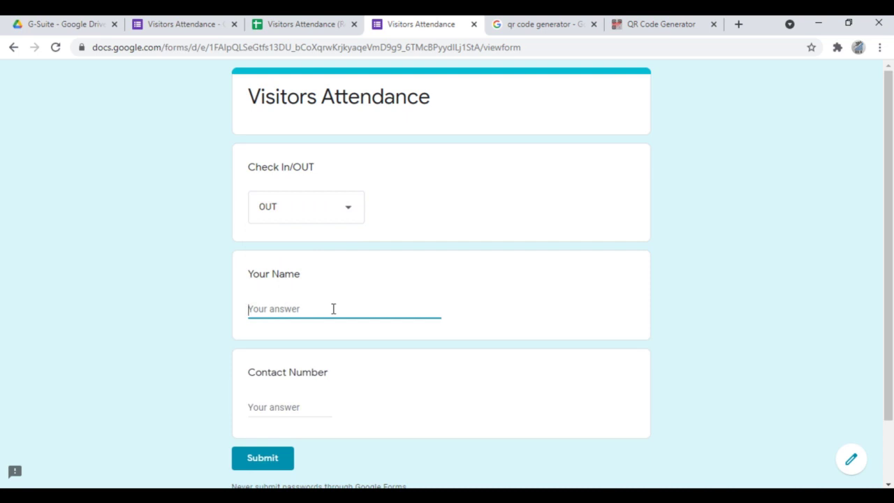
pyautogui.click(271, 406)
pyautogui.write('9876543210')
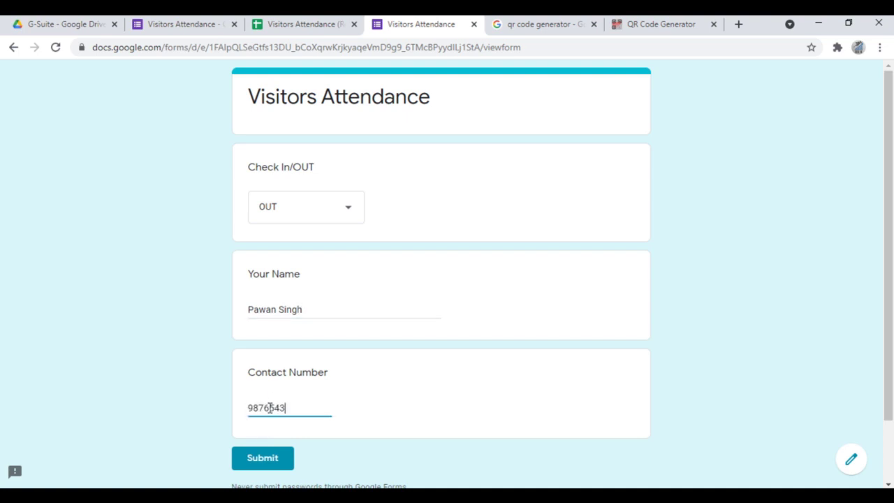
pyautogui.click(271, 461)
# Inspect the response rows and timestamps to confirm the OUT entry at 3:22:35 in row 4.
pyautogui.click(297, 23)
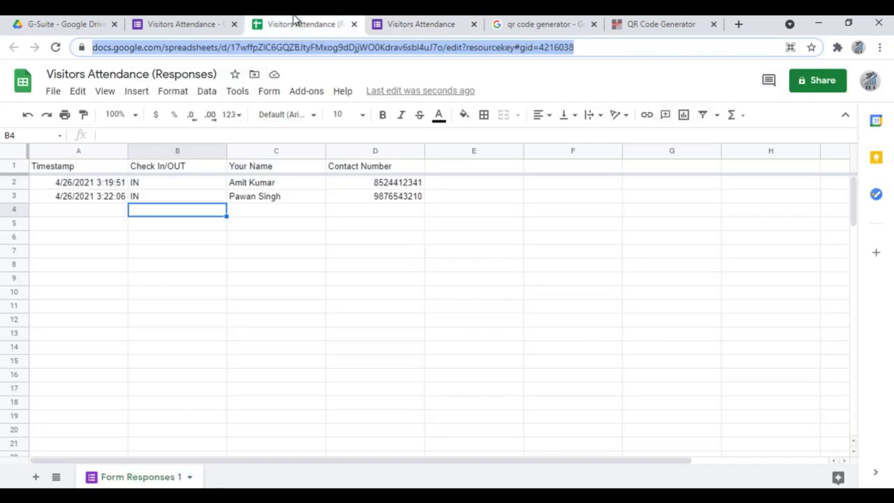
pyautogui.click(248, 251)
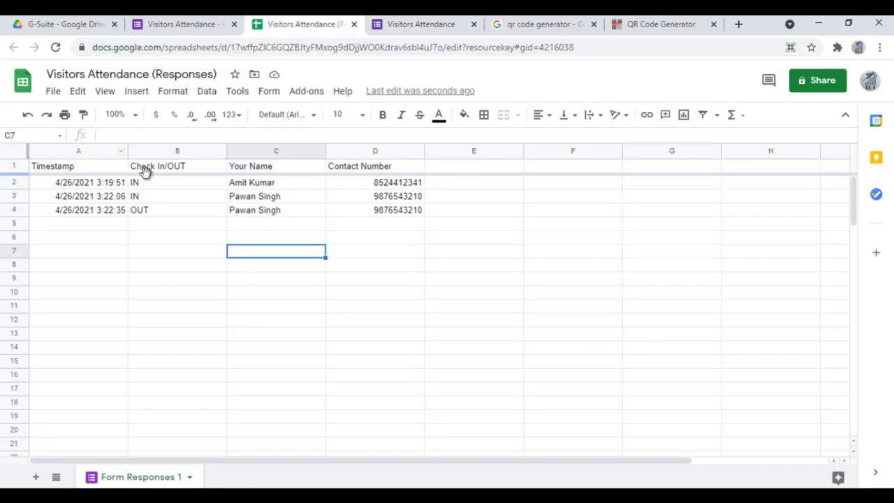
pyautogui.click(157, 184)
pyautogui.click(156, 211)
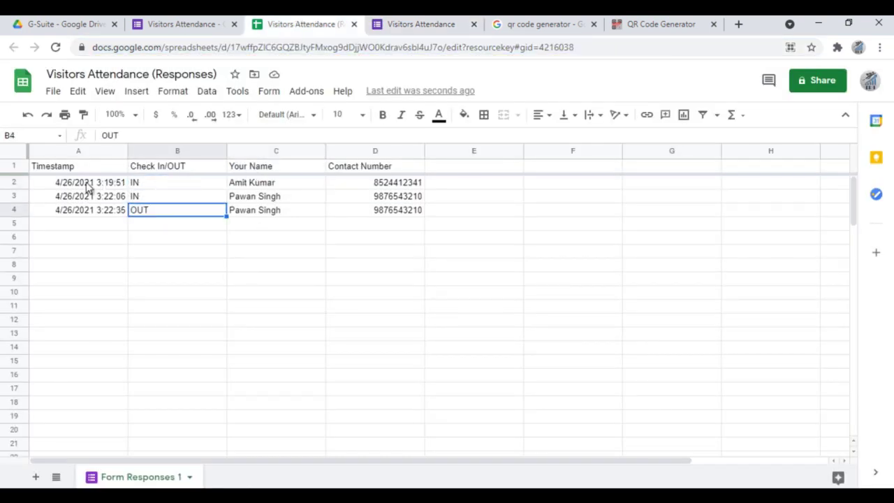
pyautogui.click(90, 184)
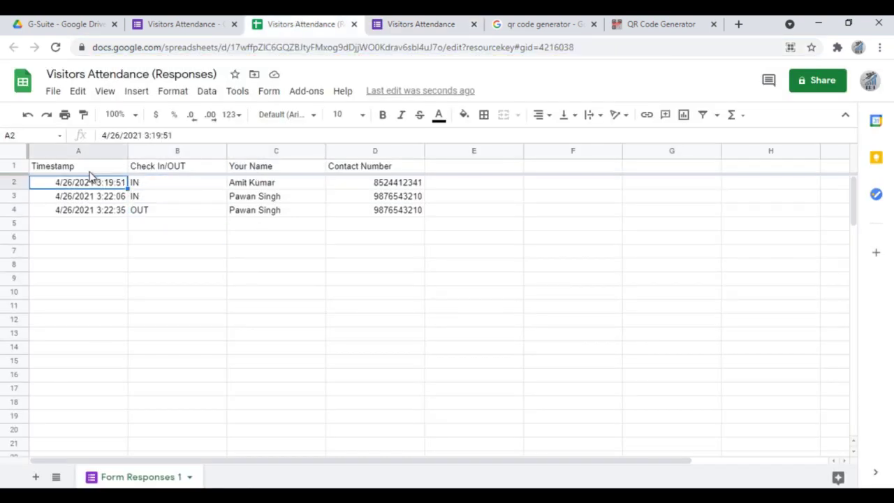
pyautogui.click(104, 211)
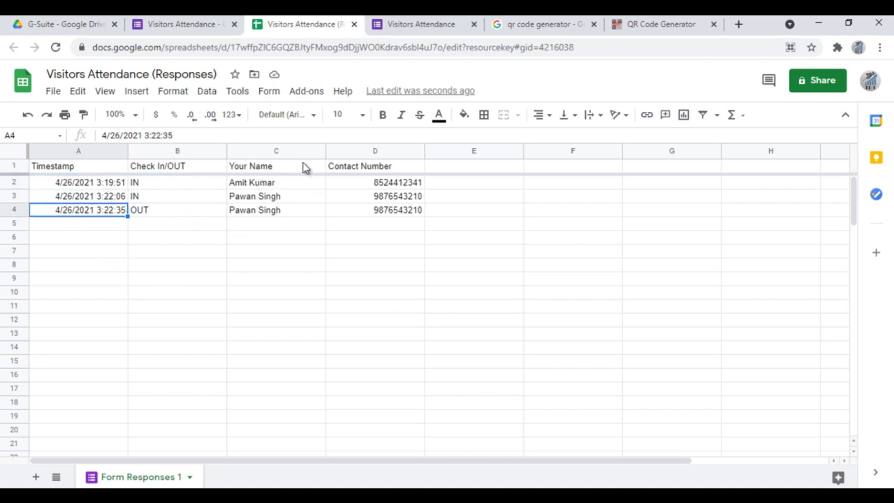
pyautogui.click(287, 241)
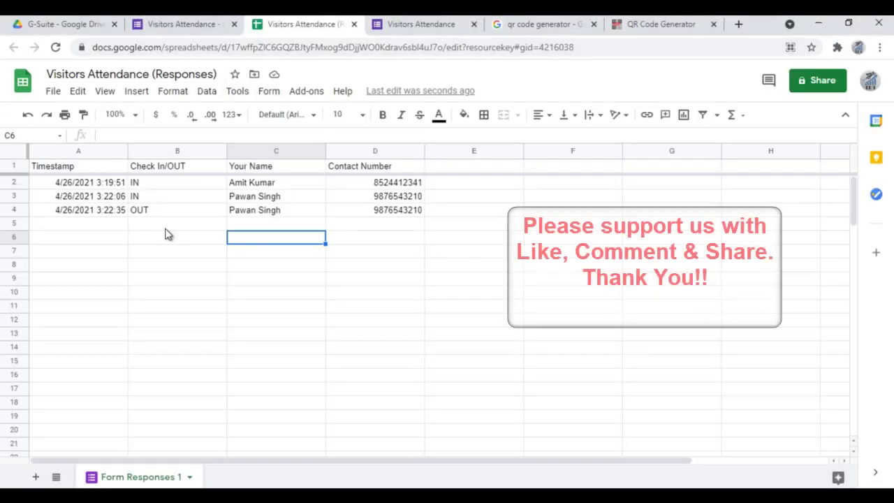
pyautogui.click(166, 228)
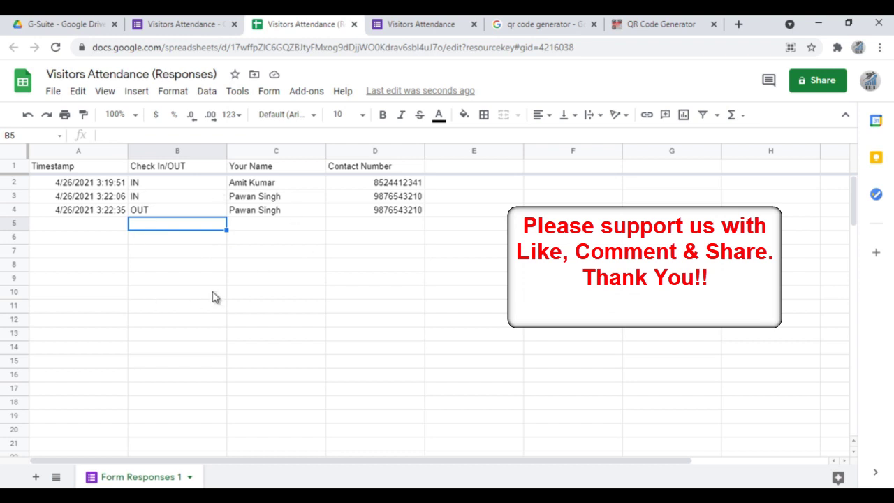